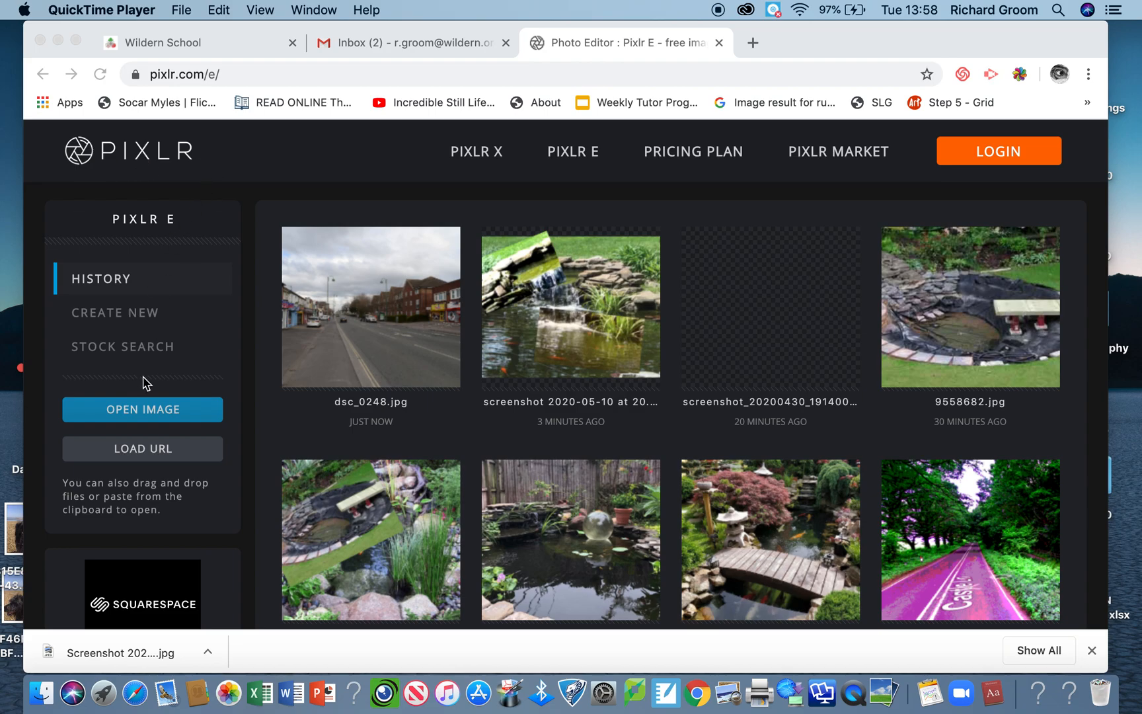
- Open DSC_0248.JPG from the My photo examples folder and unlock its Background layer
{"action": "left_click", "coordinate": [153, 413]}
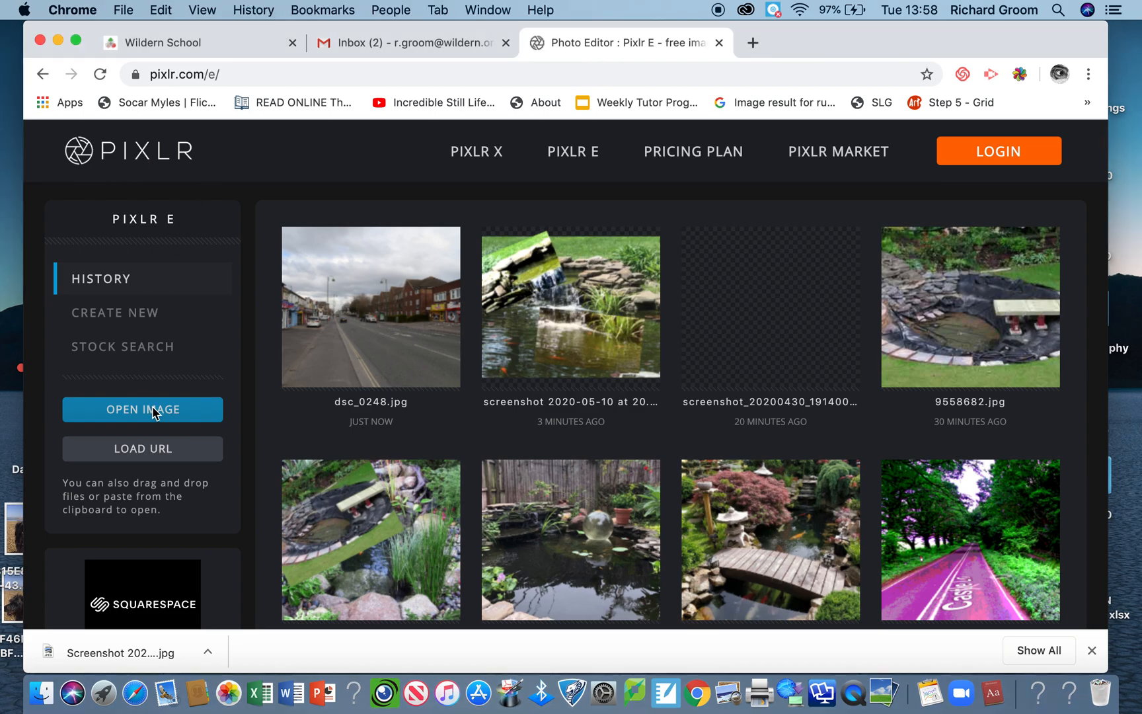
{"action": "left_click", "coordinate": [153, 410]}
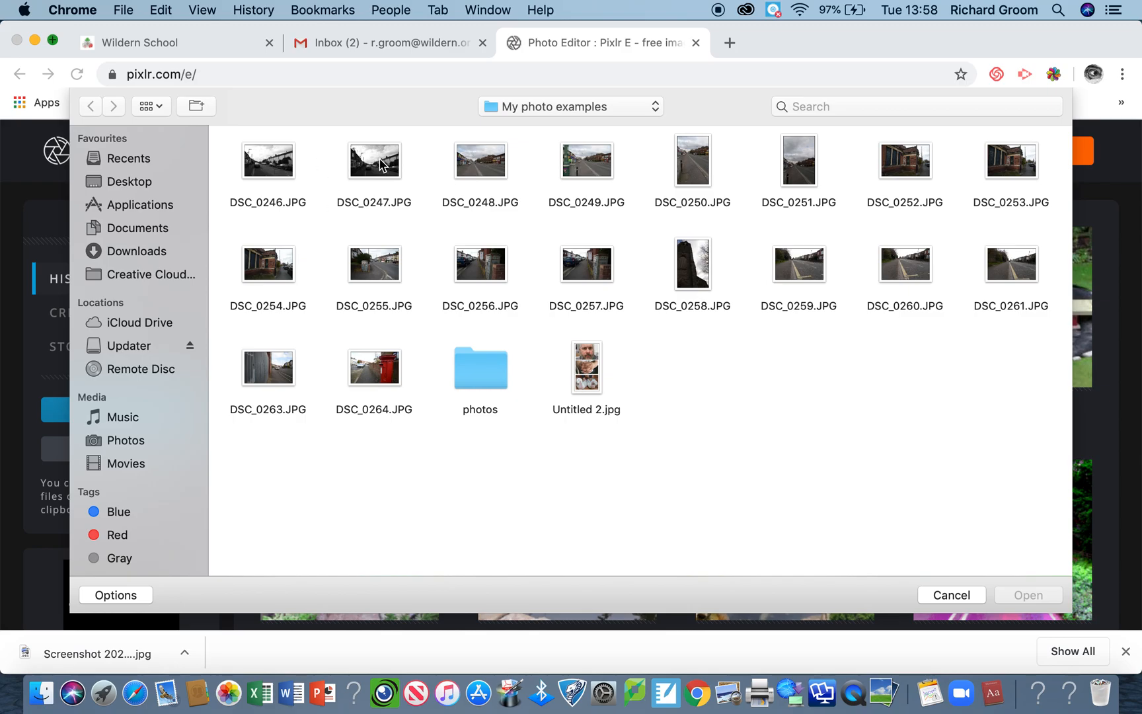
{"action": "left_click", "coordinate": [492, 164]}
{"action": "left_click", "coordinate": [1025, 592]}
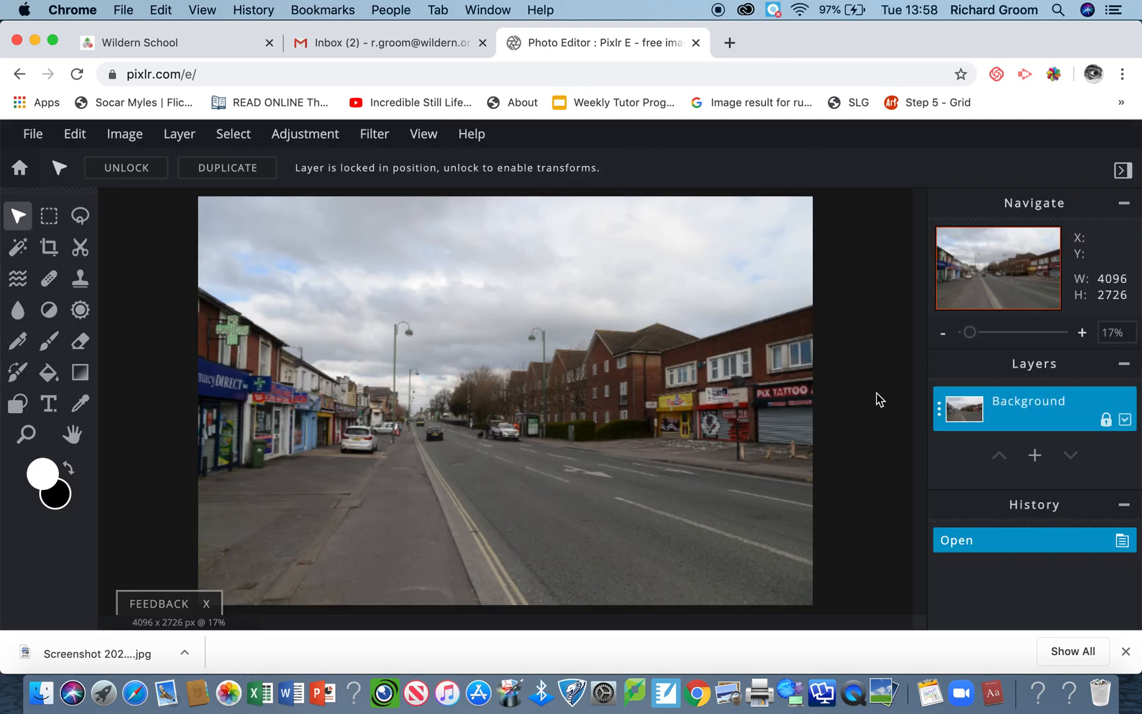
{"action": "left_click", "coordinate": [1106, 419]}
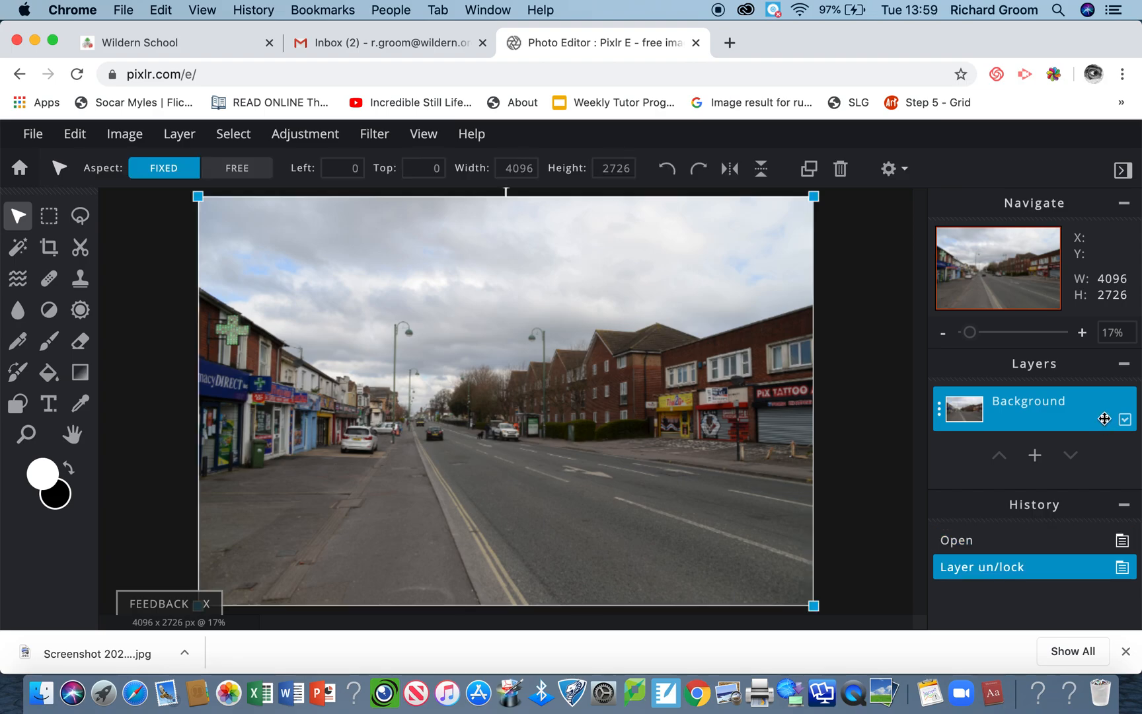
- Copy a rectangular area of about 1046 × 1379 px around the left-hand shops and parked car, and paste it as a new layer
{"action": "left_click", "coordinate": [45, 221]}
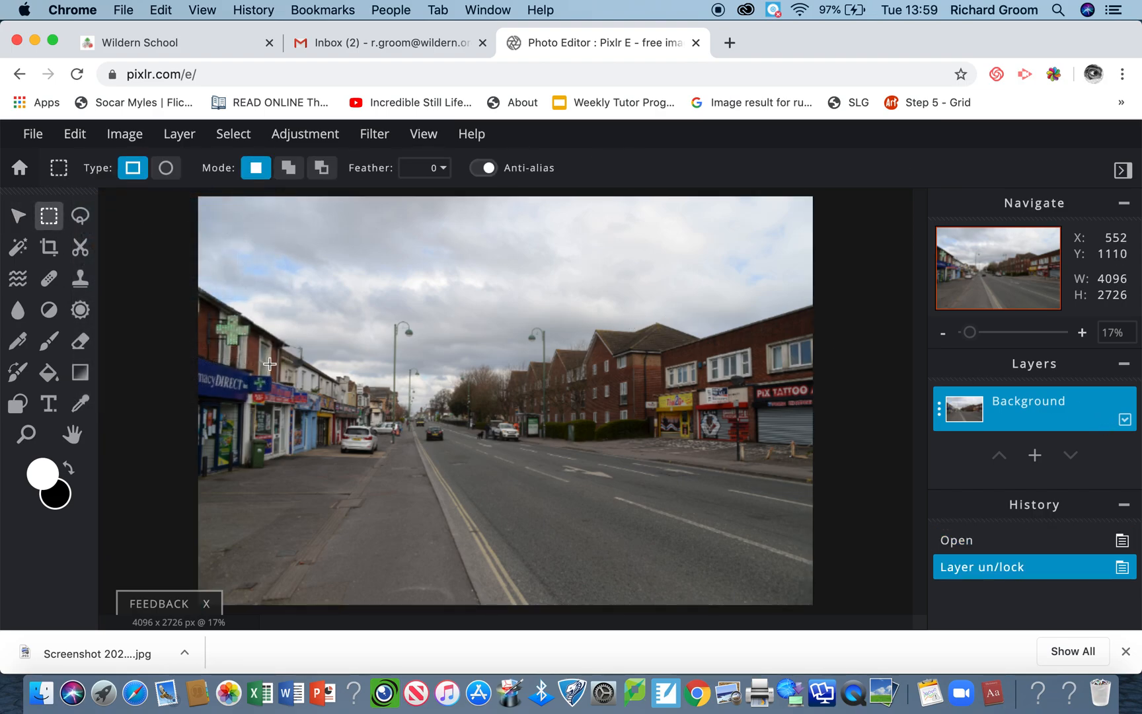
{"action": "left_click_drag", "start_coordinate": [270, 304], "coordinate": [427, 509]}
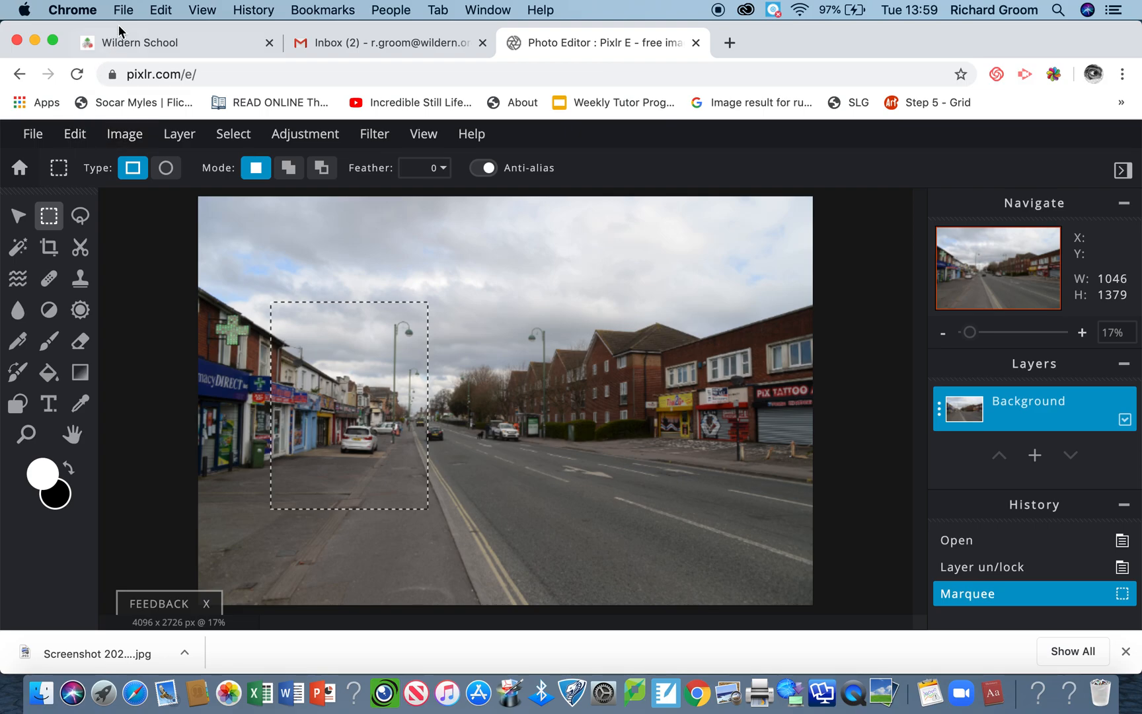
{"action": "left_click", "coordinate": [160, 10]}
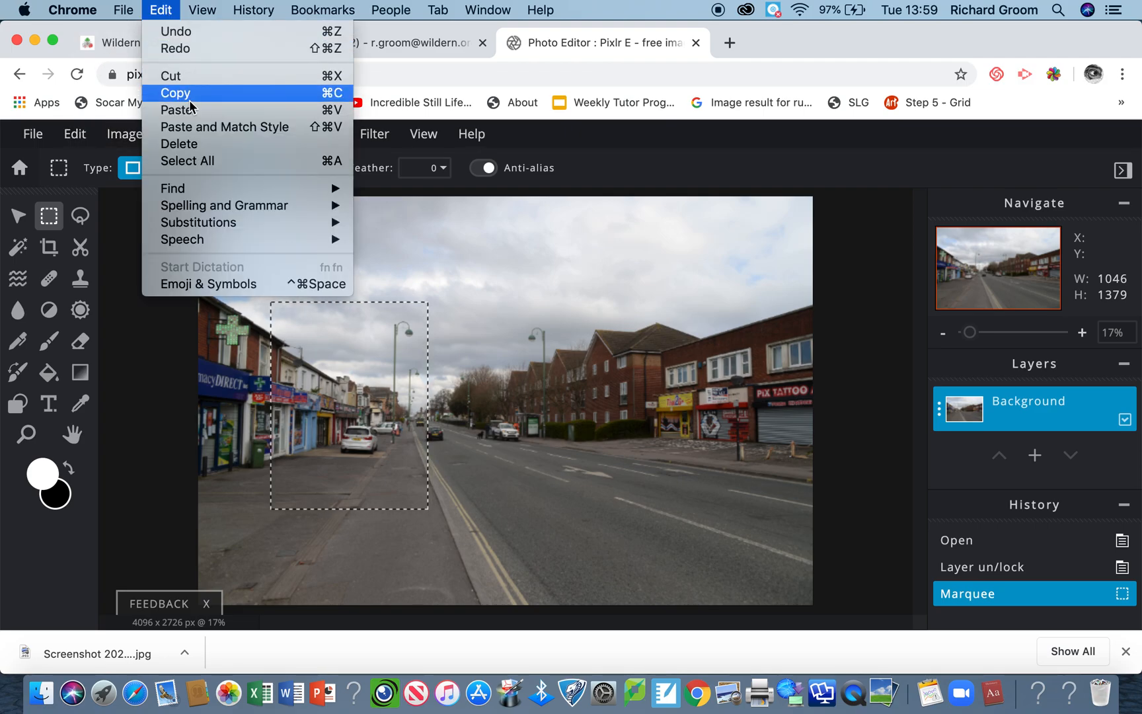
{"action": "left_click", "coordinate": [189, 99]}
{"action": "left_click", "coordinate": [524, 325]}
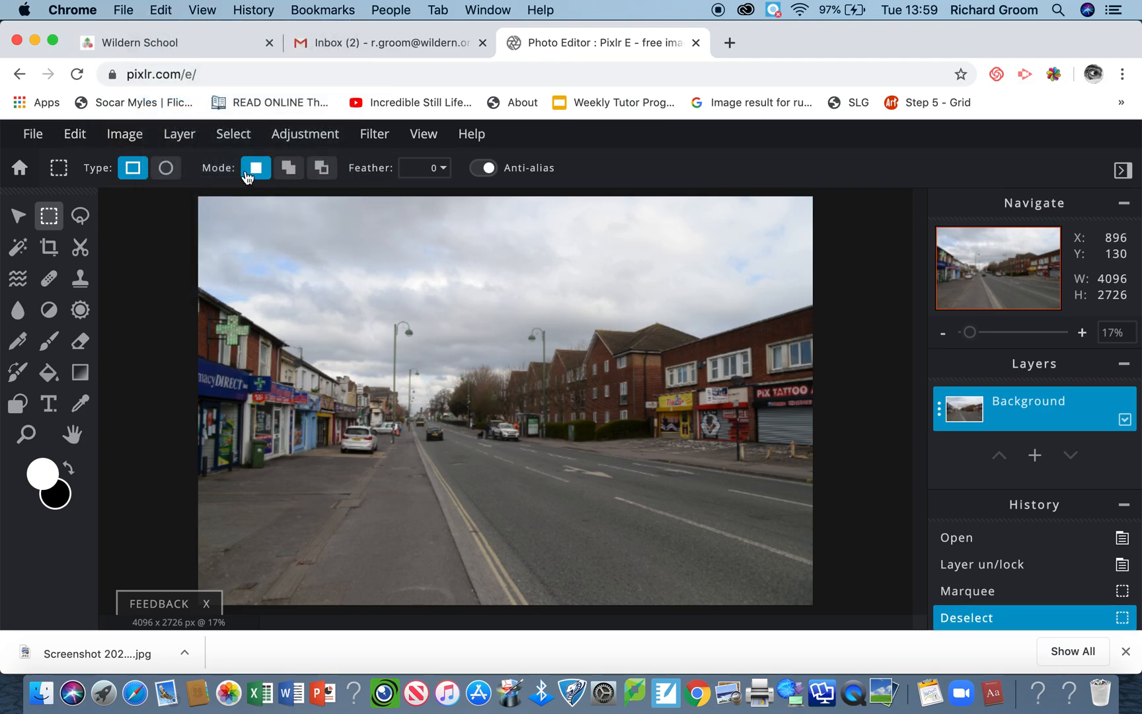
{"action": "left_click", "coordinate": [166, 9]}
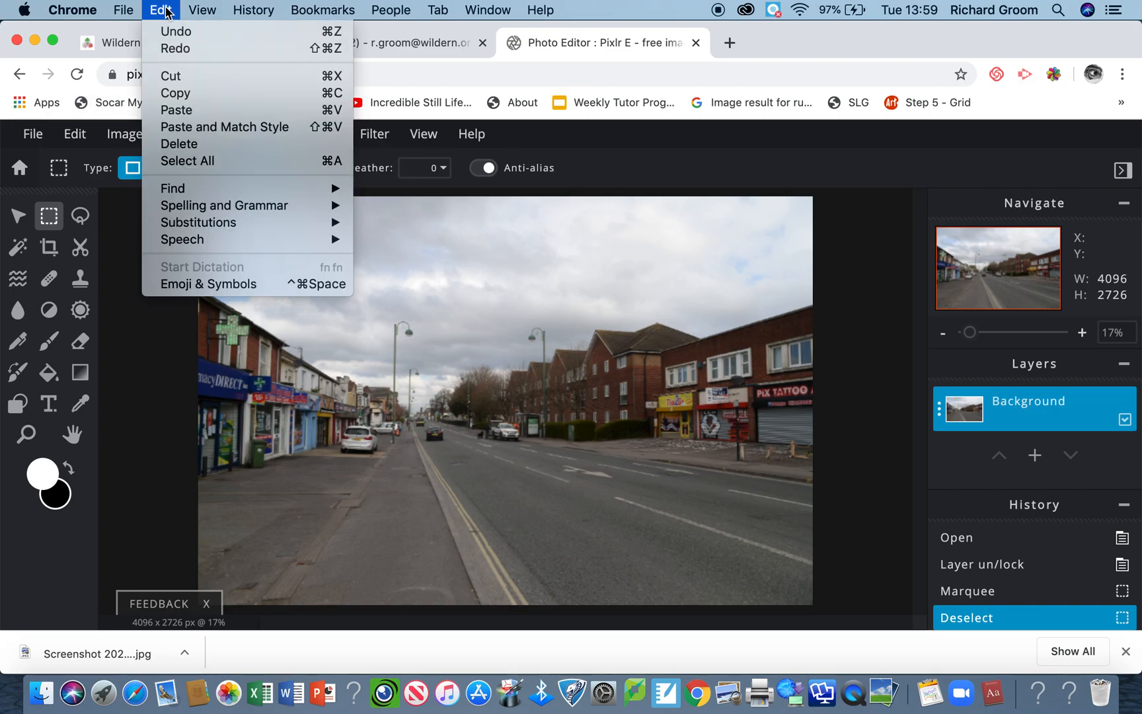
{"action": "left_click", "coordinate": [190, 109]}
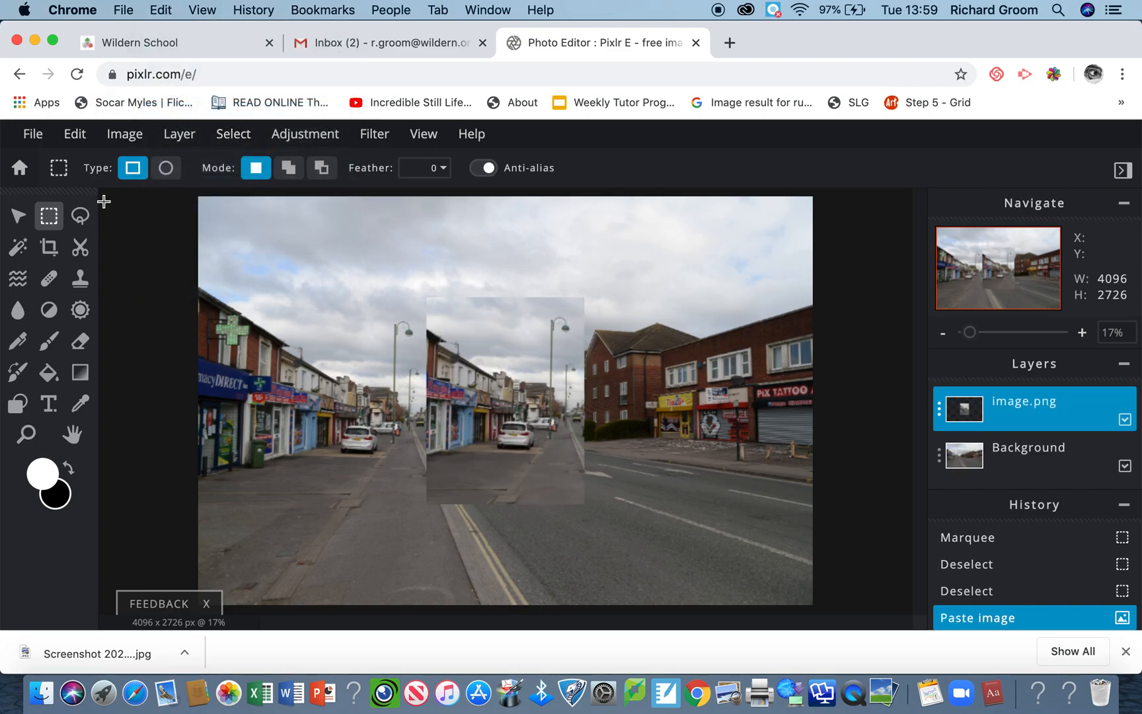
- Move the pasted shop piece over the left-hand shops, tilt it slightly clockwise and scale it to about 998 × 1316 px
{"action": "left_click", "coordinate": [17, 215]}
{"action": "left_click_drag", "start_coordinate": [481, 381], "coordinate": [468, 368]}
{"action": "left_click_drag", "start_coordinate": [393, 348], "coordinate": [298, 361]}
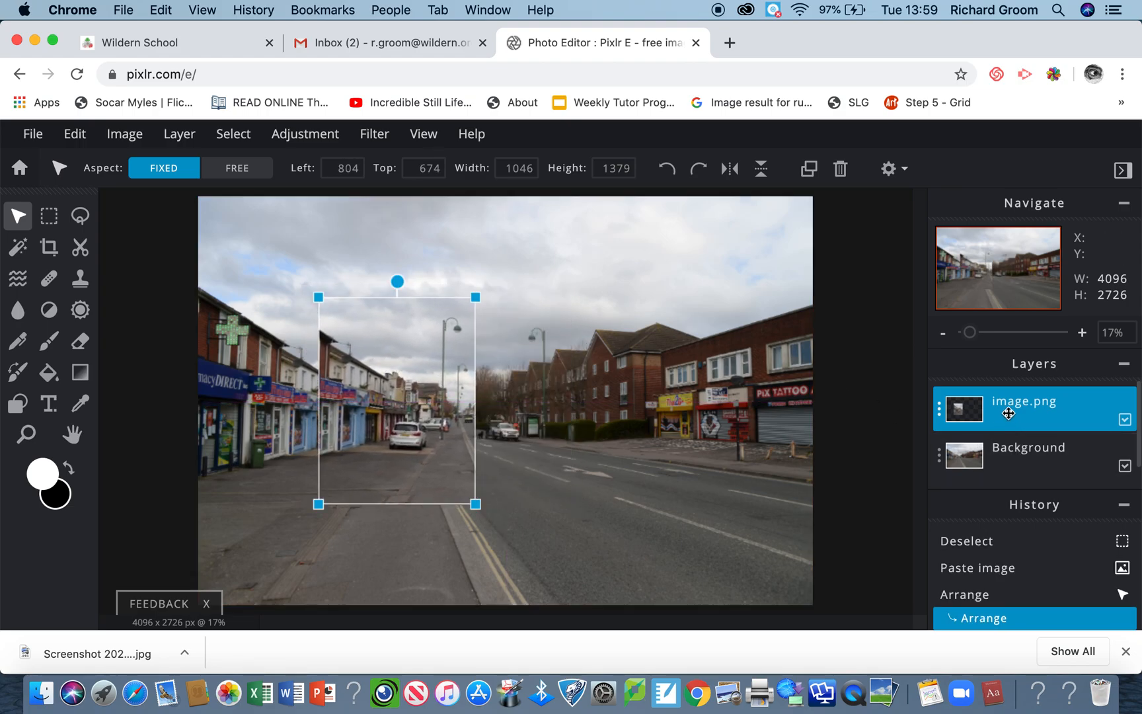
{"action": "left_click_drag", "start_coordinate": [403, 370], "coordinate": [374, 373]}
{"action": "left_click_drag", "start_coordinate": [365, 289], "coordinate": [383, 309]}
{"action": "left_click_drag", "start_coordinate": [348, 380], "coordinate": [339, 381]}
{"action": "mouse_move", "coordinate": [295, 295]}
{"action": "left_mouse_down"}
{"action": "mouse_move", "coordinate": [251, 233]}
{"action": "mouse_move", "coordinate": [334, 320]}
{"action": "mouse_move", "coordinate": [264, 277]}
{"action": "mouse_move", "coordinate": [301, 304]}
{"action": "left_mouse_up"}
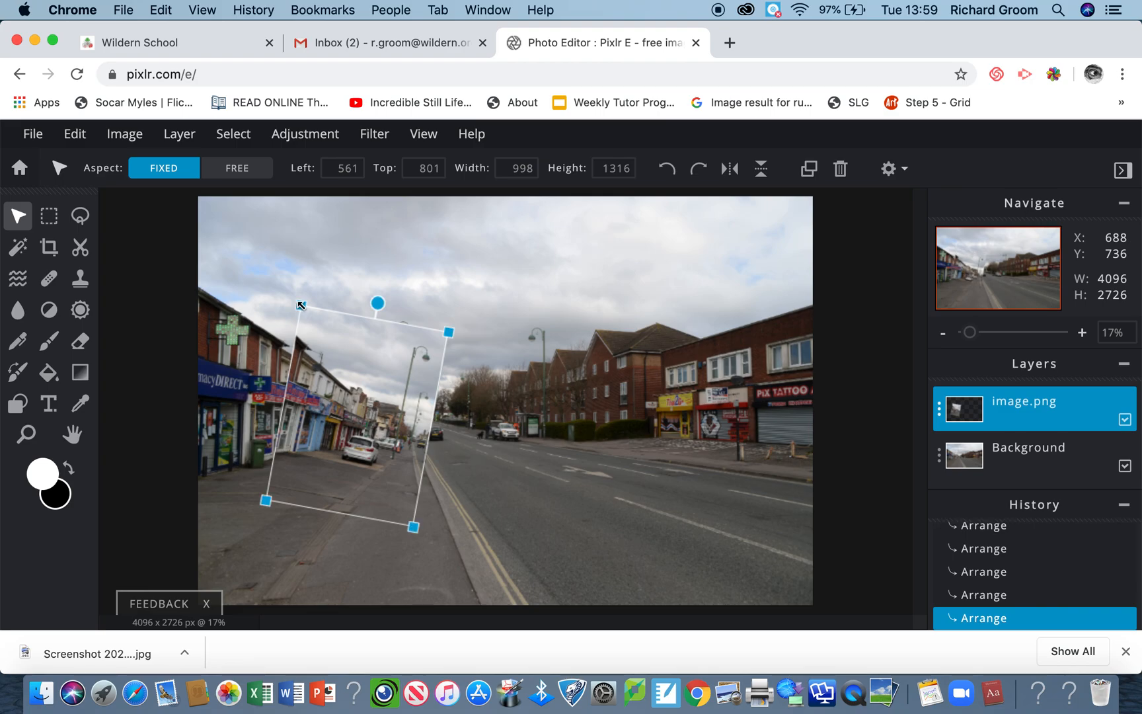
{"action": "key", "text": "Return"}
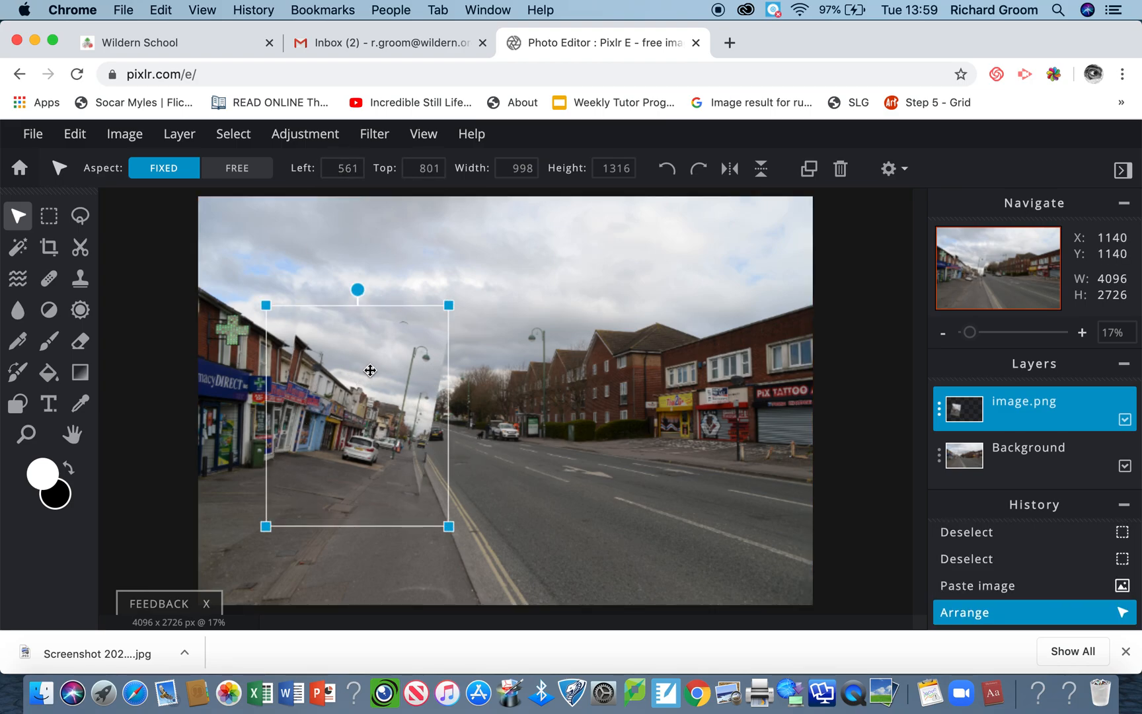
- Scale the Background layer down to about 3514 × 2339 px and reposition it at about 172, 227 within the canvas
{"action": "left_click", "coordinate": [1022, 452]}
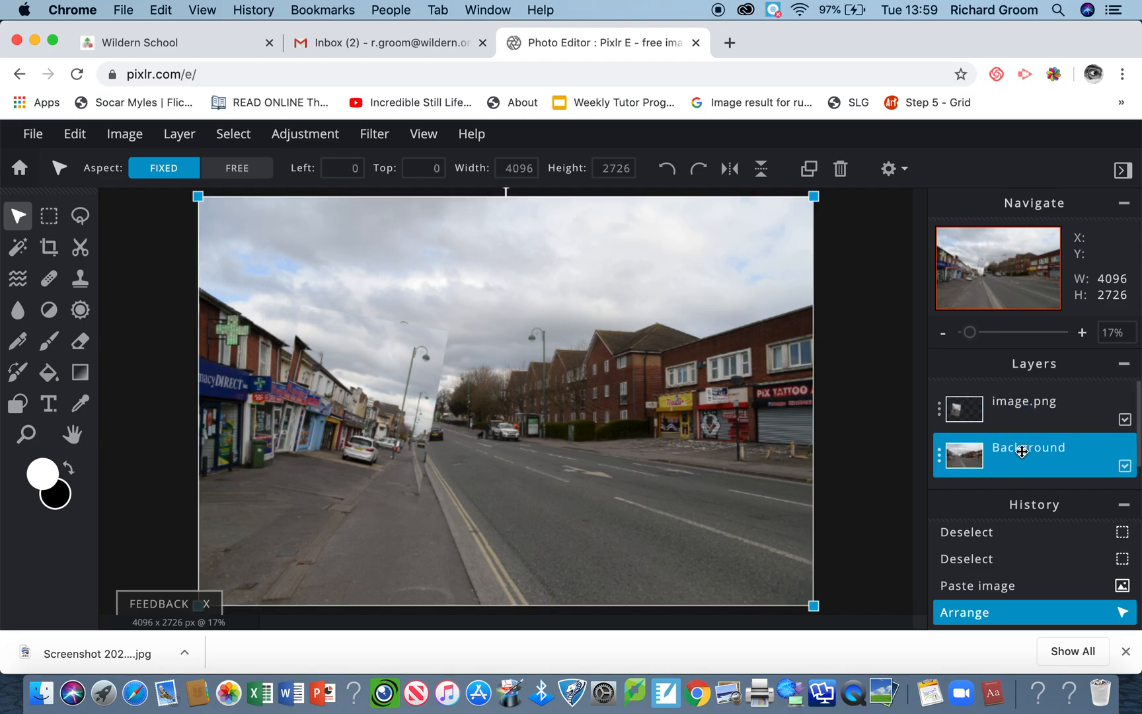
{"action": "left_click", "coordinate": [49, 216]}
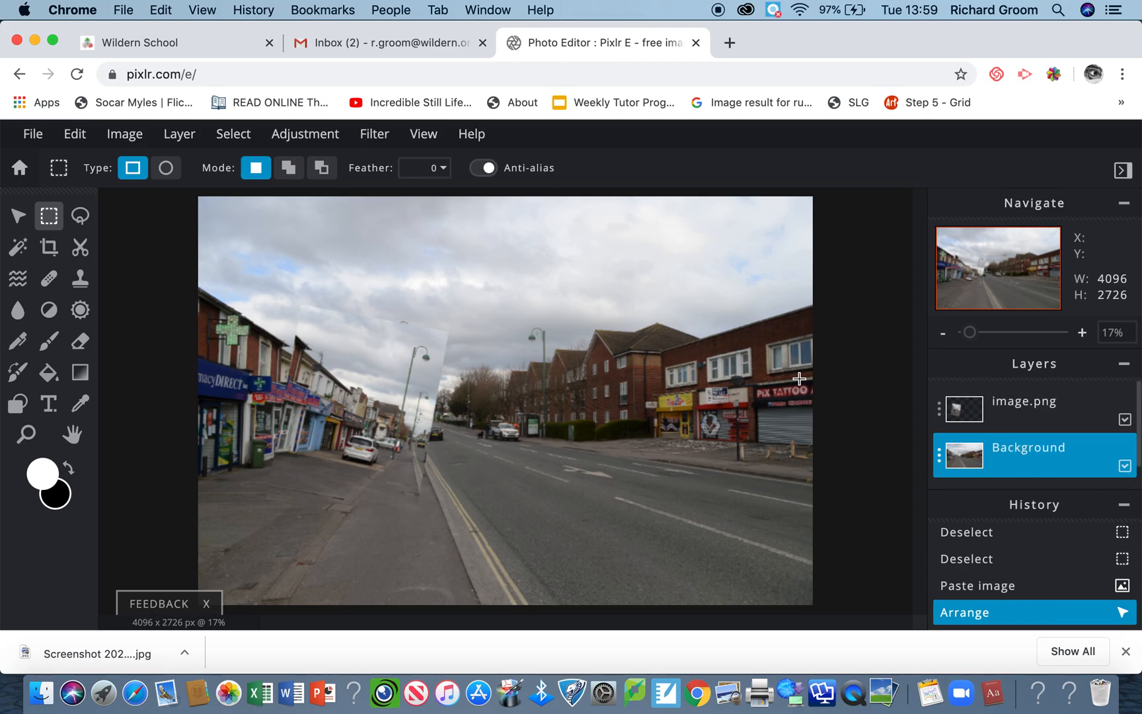
{"action": "left_click", "coordinate": [18, 215]}
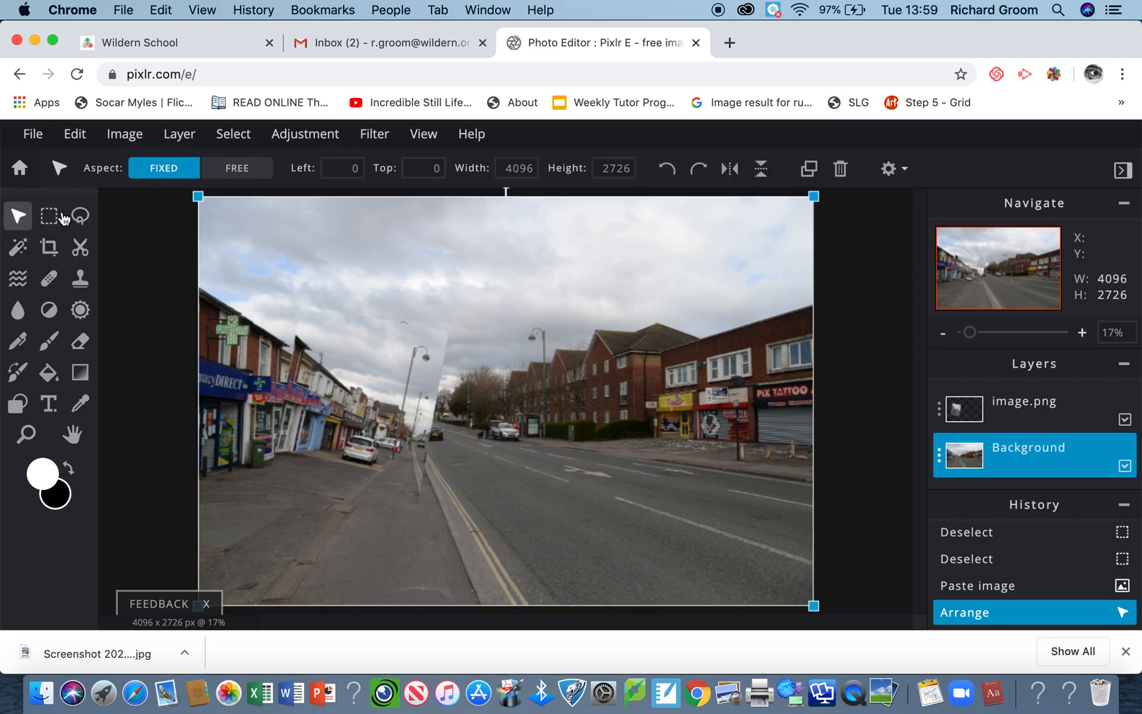
{"action": "left_click_drag", "start_coordinate": [198, 196], "coordinate": [287, 242]}
{"action": "left_click_drag", "start_coordinate": [632, 341], "coordinate": [570, 316]}
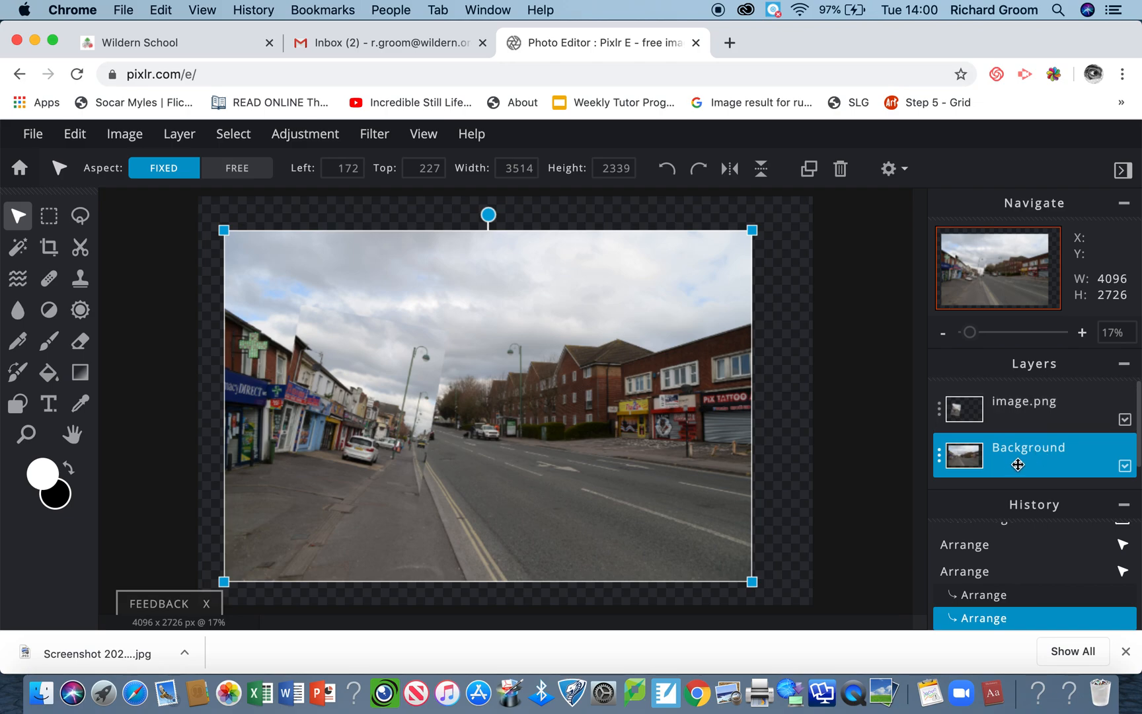
- Copy an area of about 1183 × 595 px around the right-hand brick buildings from the Background layer and paste it as a new layer
{"action": "left_click", "coordinate": [45, 213]}
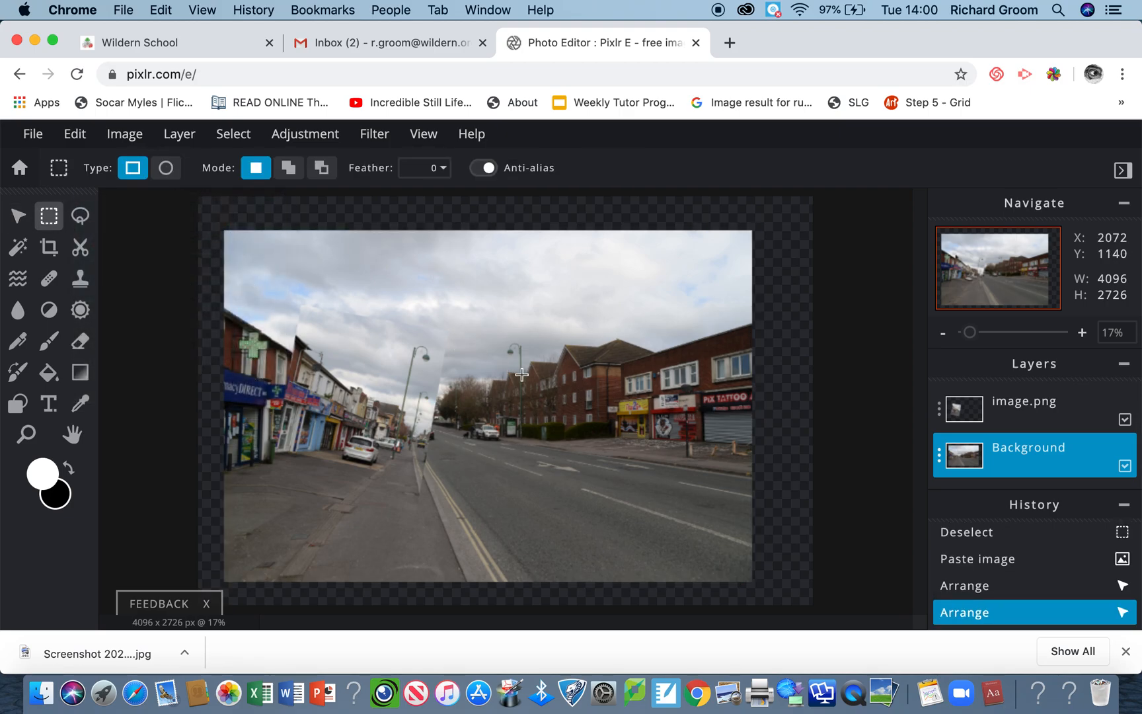
{"action": "left_click_drag", "start_coordinate": [509, 341], "coordinate": [687, 430]}
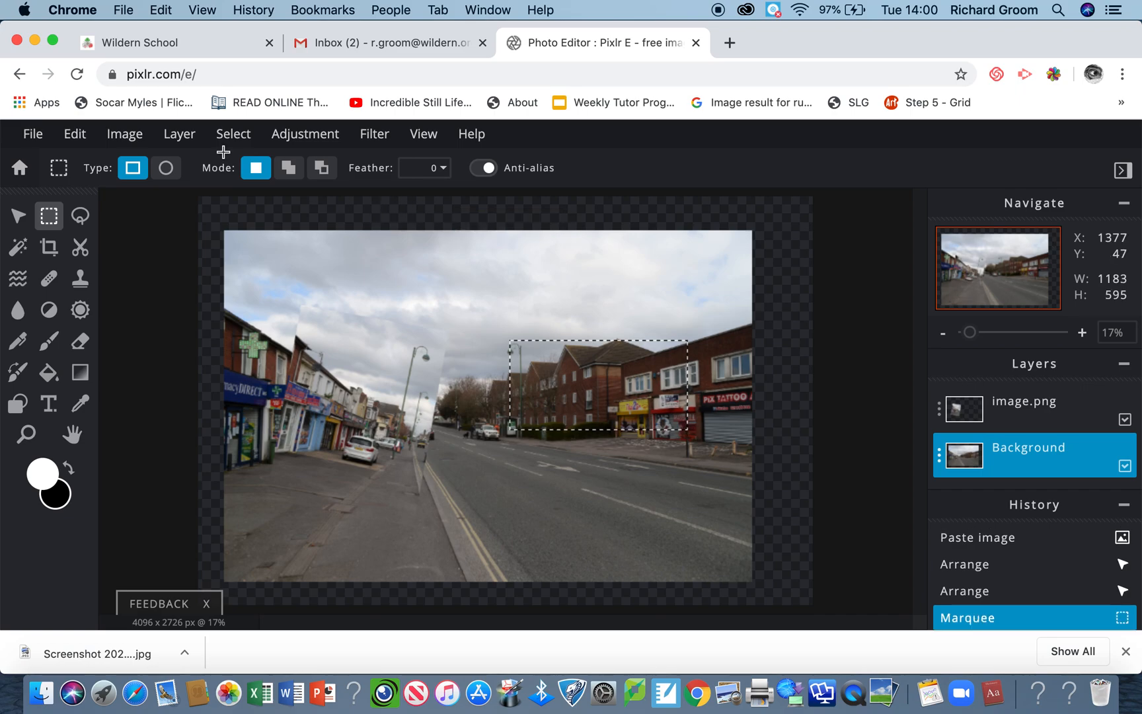
{"action": "left_click", "coordinate": [161, 9]}
{"action": "left_click", "coordinate": [173, 89]}
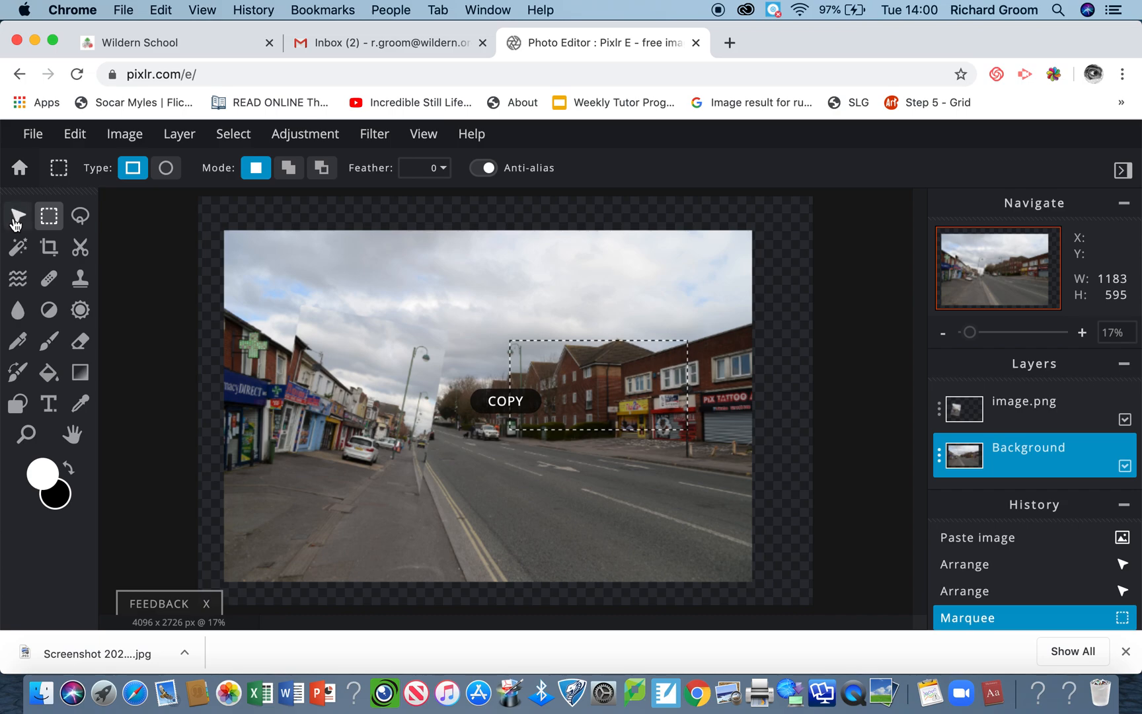
{"action": "left_click", "coordinate": [466, 289]}
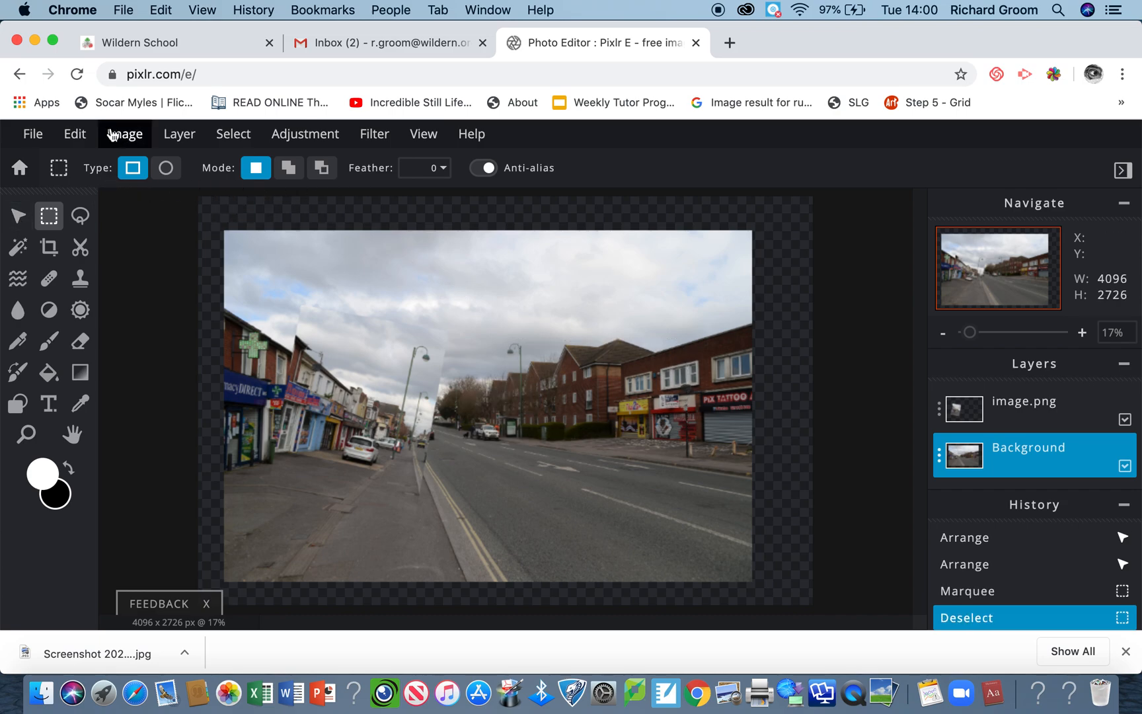
{"action": "left_click", "coordinate": [160, 9]}
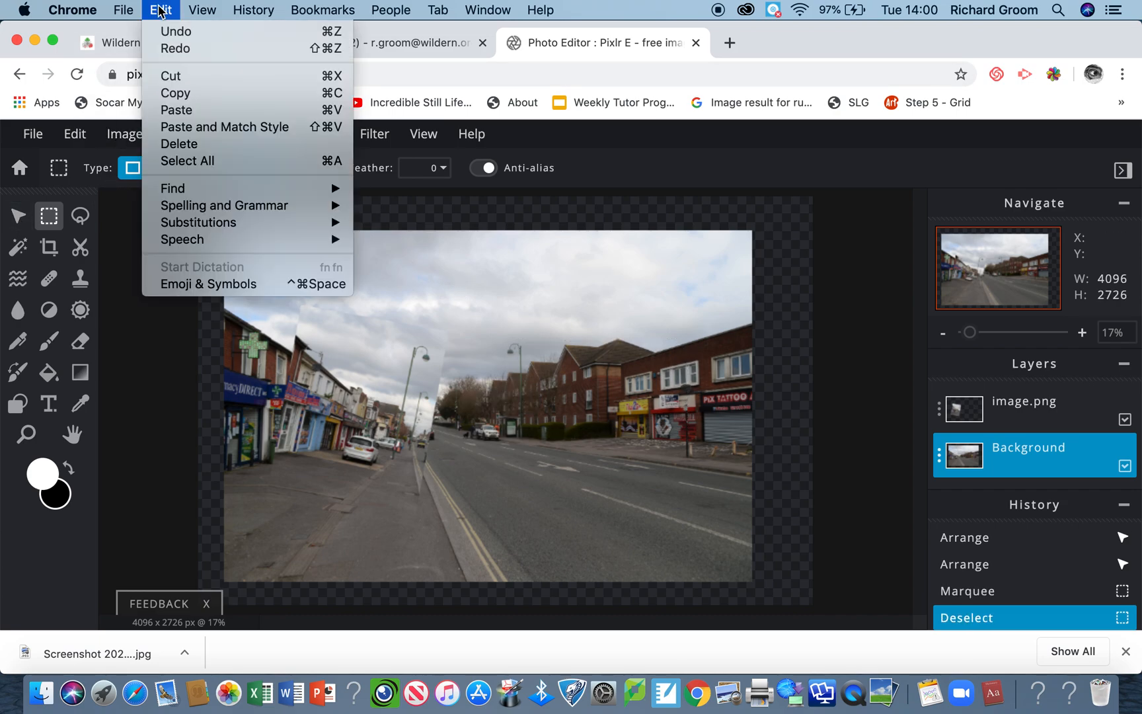
{"action": "left_click", "coordinate": [179, 109]}
- Move the pasted building piece over the right-hand buildings, tilt it slightly clockwise and enlarge it to about 1377 × 693 px
{"action": "left_click", "coordinate": [18, 215]}
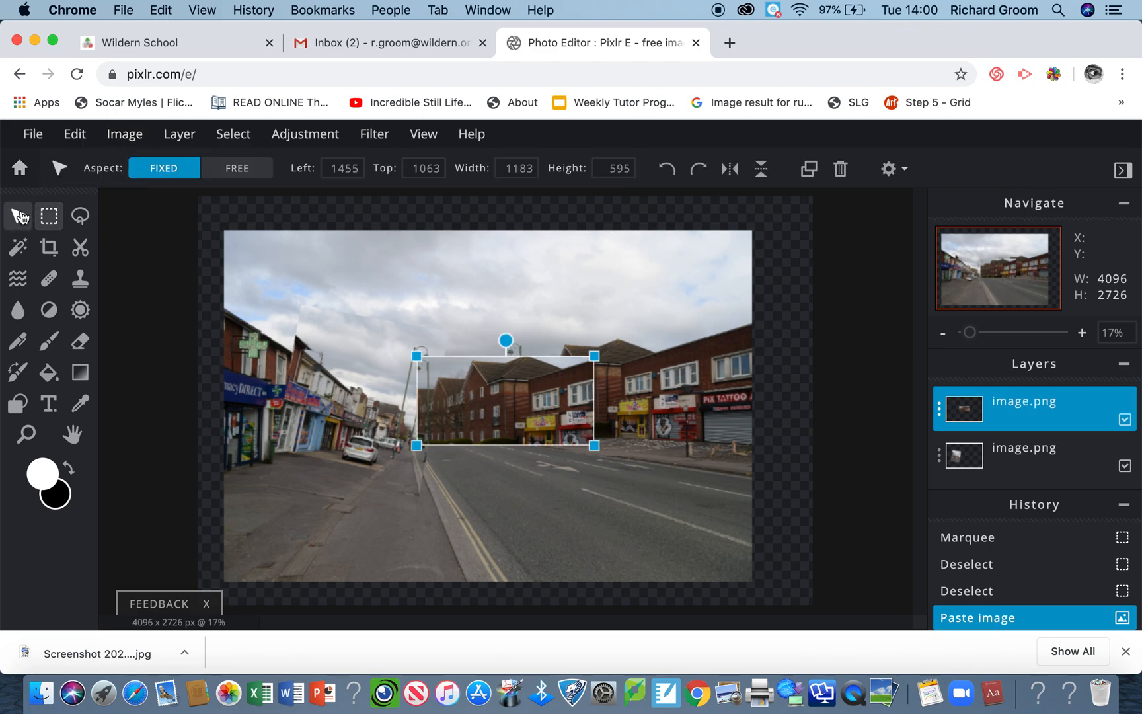
{"action": "left_click_drag", "start_coordinate": [544, 379], "coordinate": [652, 345]}
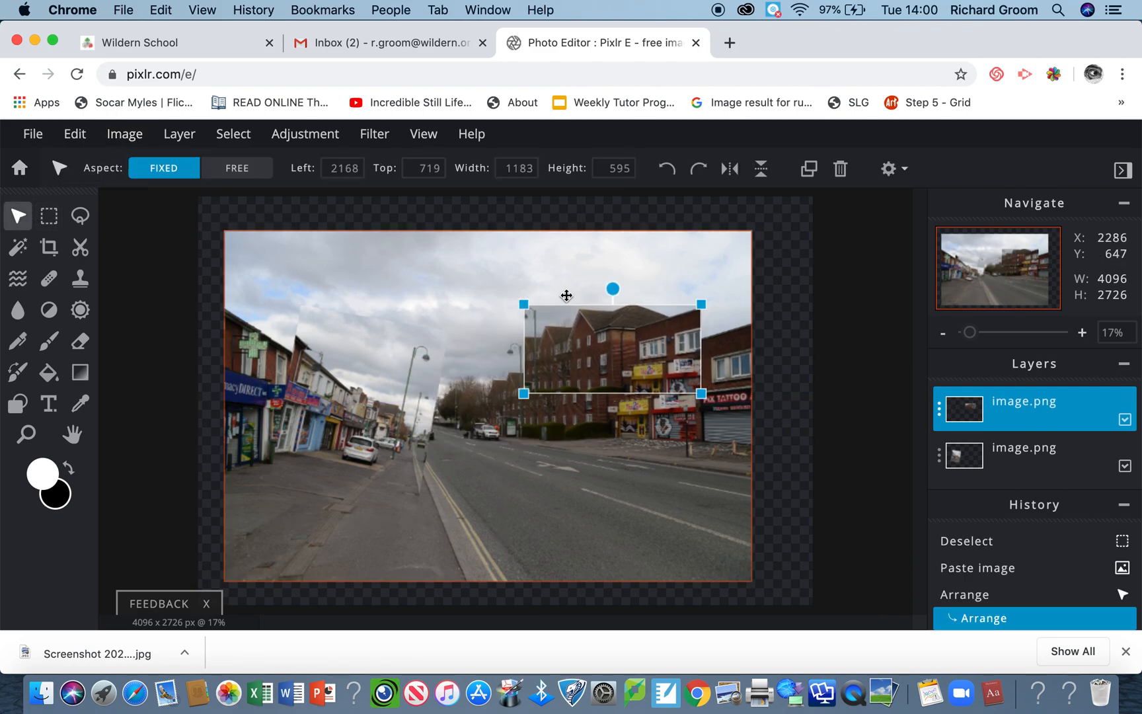
{"action": "mouse_move", "coordinate": [613, 289]}
{"action": "left_mouse_down"}
{"action": "mouse_move", "coordinate": [573, 295]}
{"action": "mouse_move", "coordinate": [645, 317]}
{"action": "mouse_move", "coordinate": [601, 294]}
{"action": "mouse_move", "coordinate": [616, 308]}
{"action": "left_mouse_up"}
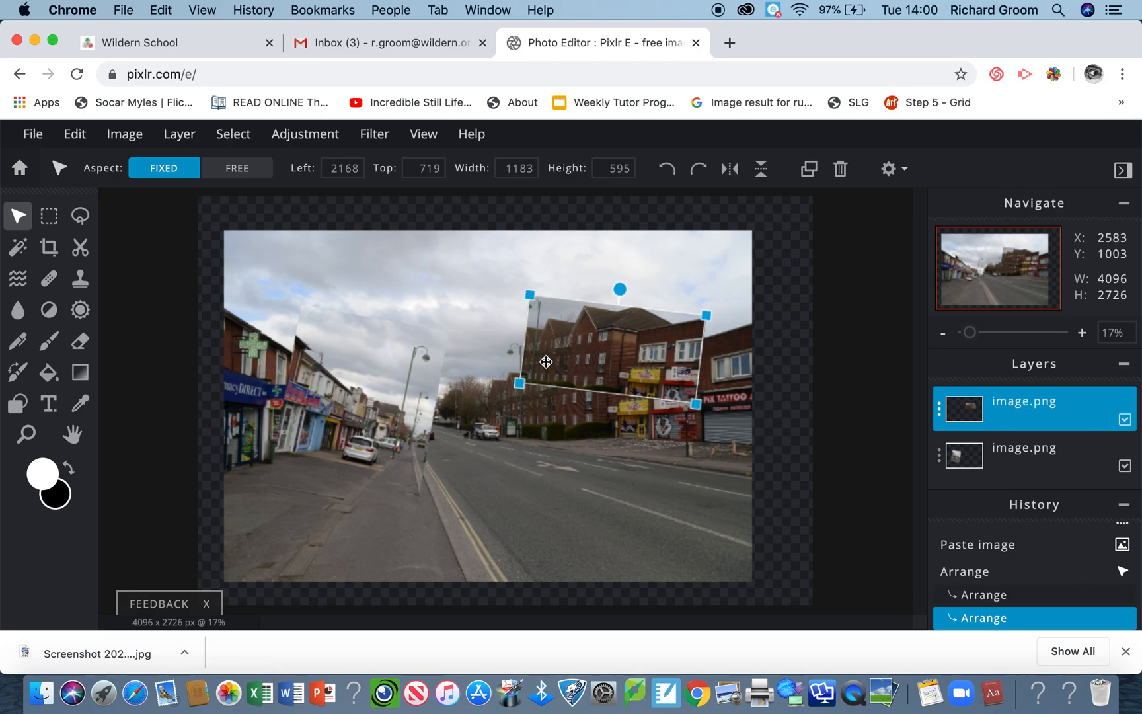
{"action": "left_click_drag", "start_coordinate": [519, 384], "coordinate": [513, 415]}
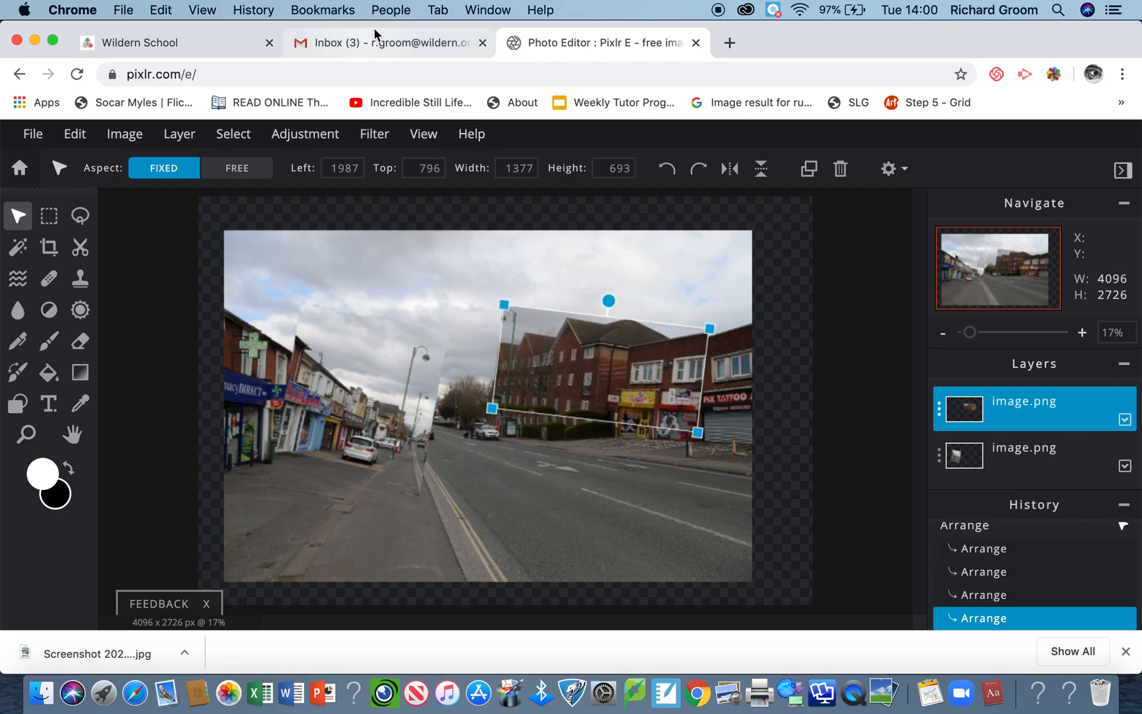
- Apply Brightness & contrast to the pasted building piece with brightness at 32 and the contrast raised
{"action": "left_click", "coordinate": [309, 136]}
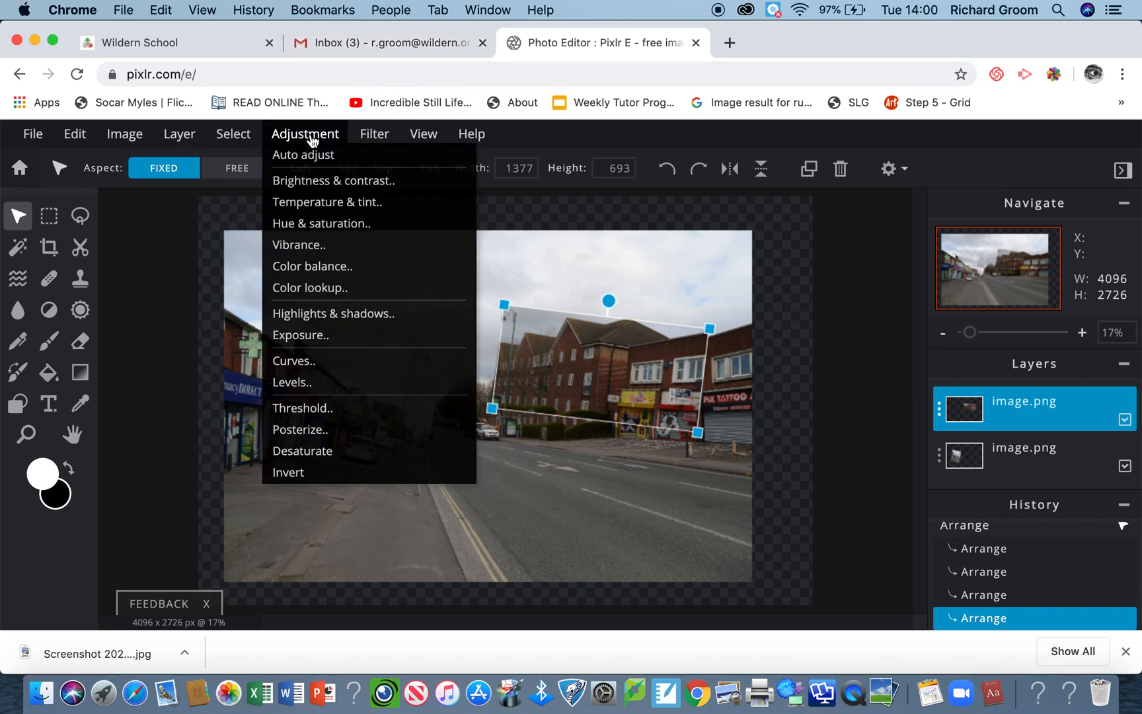
{"action": "left_click", "coordinate": [322, 180]}
{"action": "left_click_drag", "start_coordinate": [614, 324], "coordinate": [889, 225]}
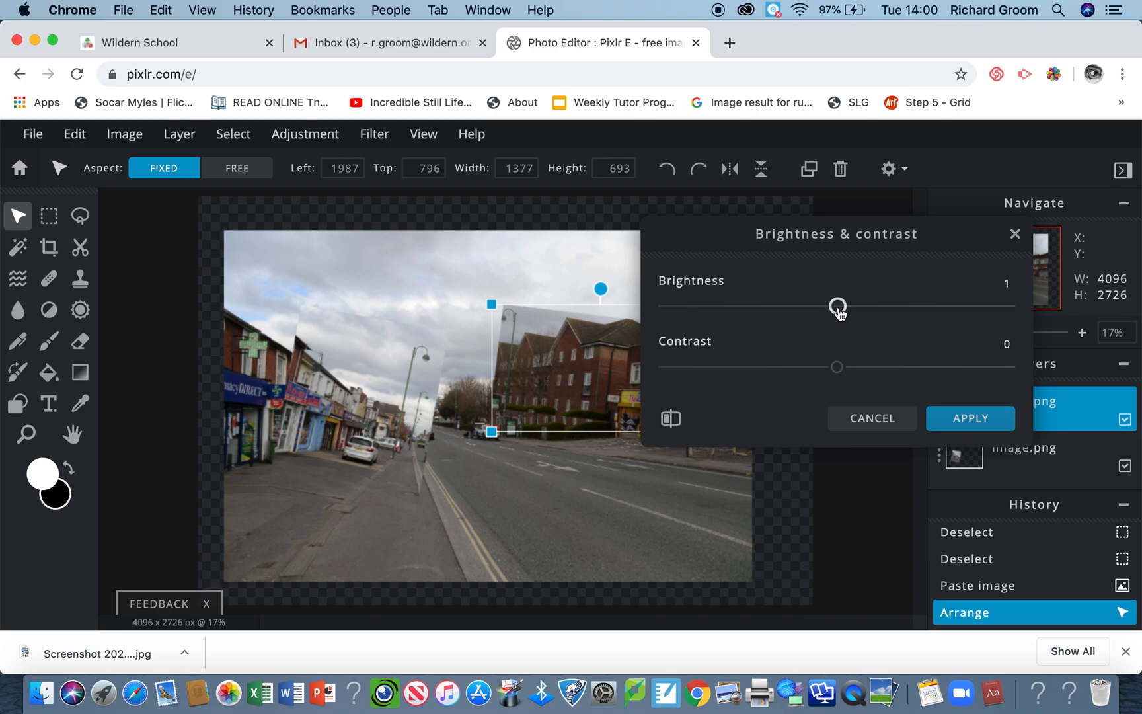
{"action": "left_click_drag", "start_coordinate": [837, 308], "coordinate": [890, 308]}
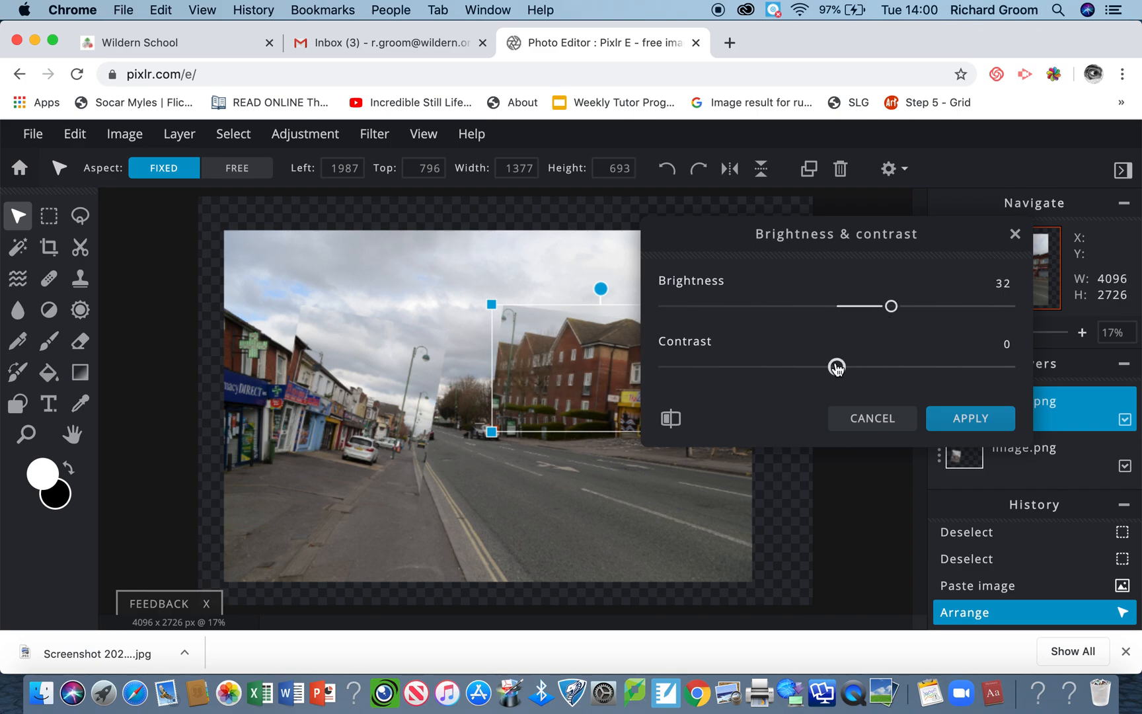
{"action": "left_click_drag", "start_coordinate": [838, 368], "coordinate": [884, 367]}
{"action": "left_click", "coordinate": [973, 416]}
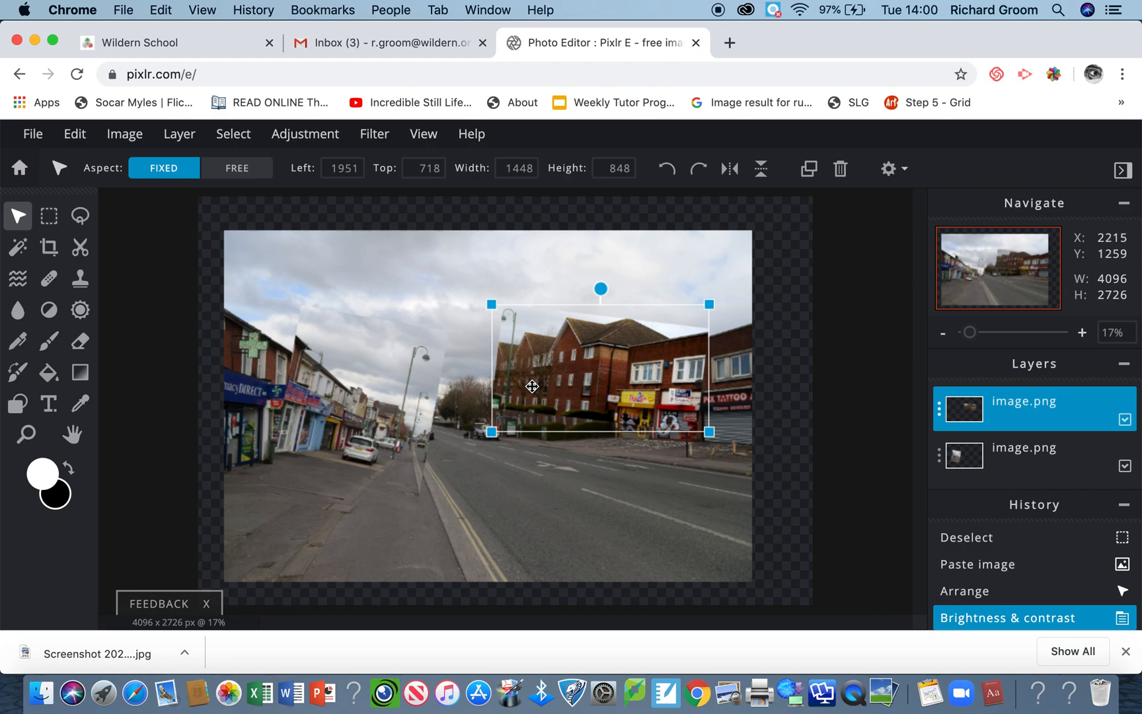
- Copy an area of about 1212 × 535 px of the road at the photo's lower edge from the Background layer and paste it as a new layer
{"action": "scroll", "coordinate": [956, 423], "scroll_direction": "down", "scroll_amount": 2}
{"action": "scroll", "coordinate": [965, 426], "scroll_direction": "up", "scroll_amount": 2}
{"action": "scroll", "coordinate": [991, 436], "scroll_direction": "down", "scroll_amount": 2}
{"action": "left_click", "coordinate": [1019, 443]}
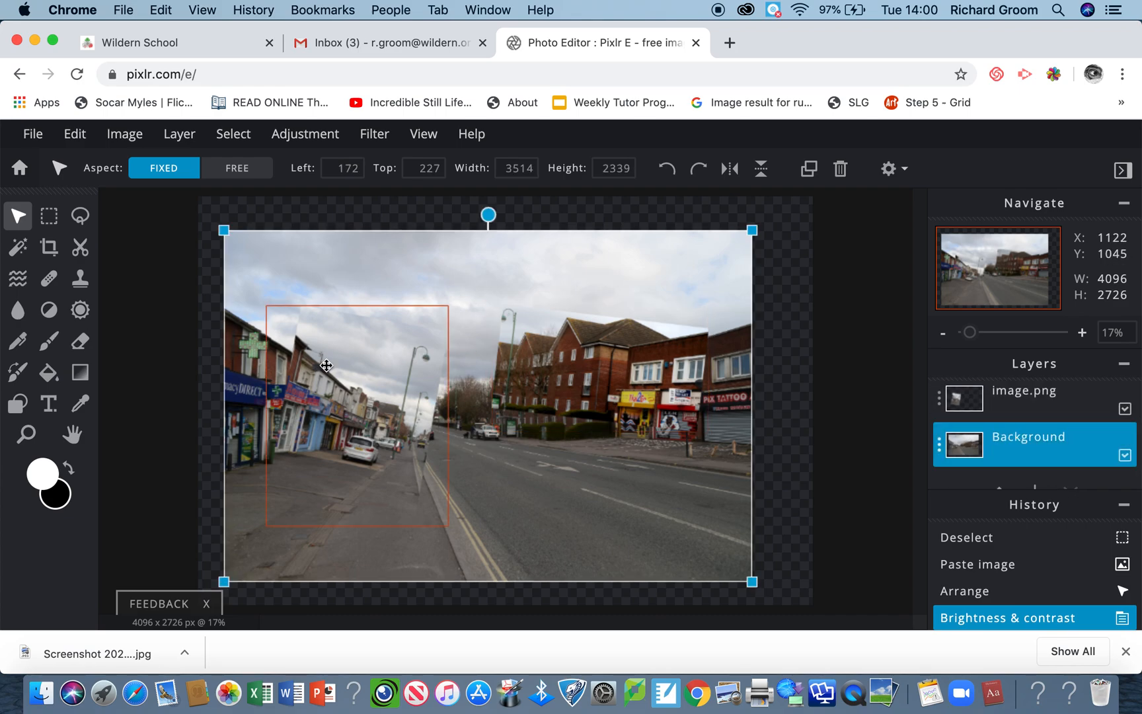
{"action": "left_click", "coordinate": [49, 216]}
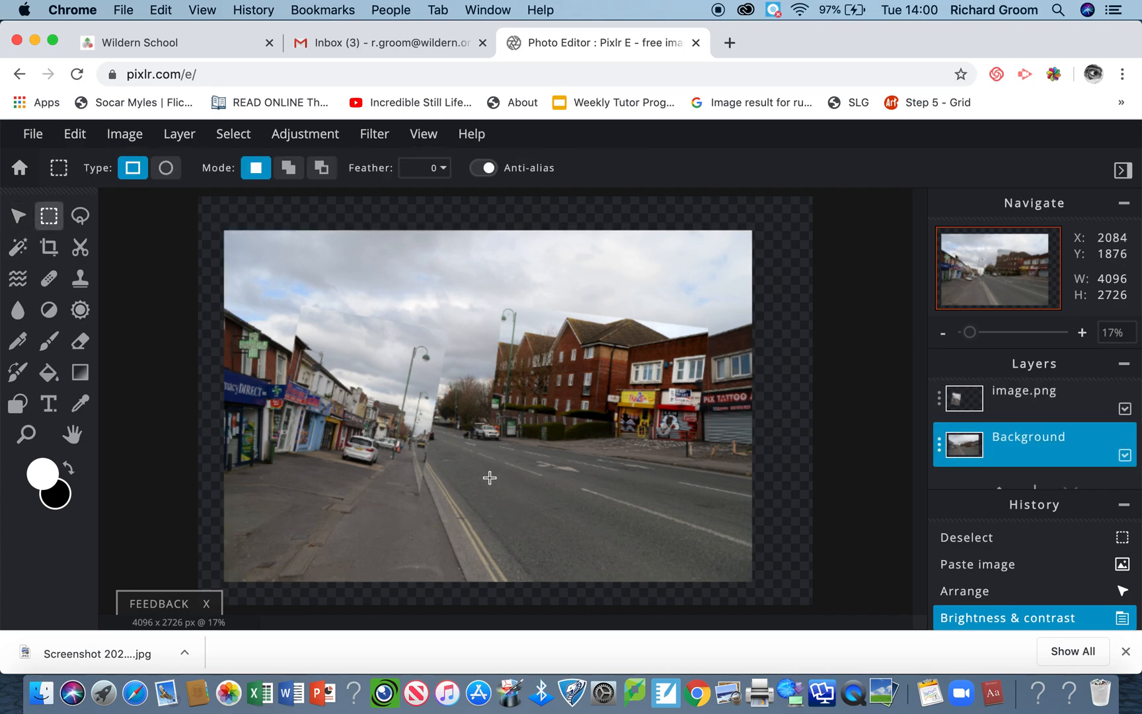
{"action": "left_click_drag", "start_coordinate": [470, 503], "coordinate": [652, 582]}
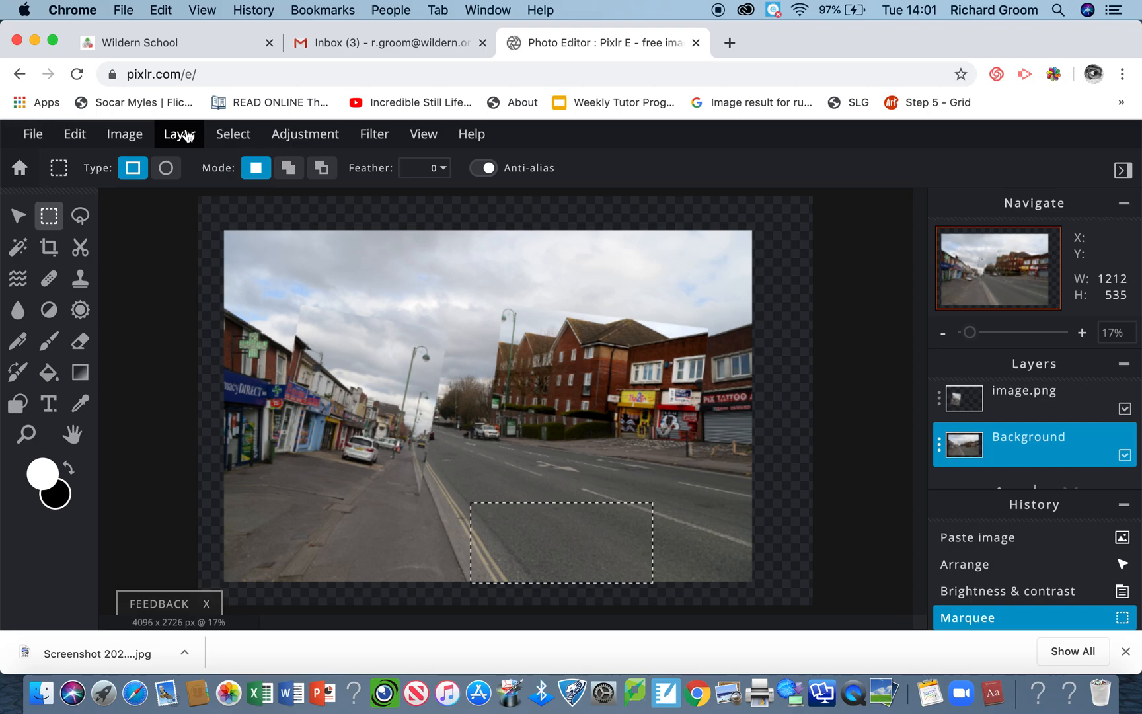
{"action": "left_click", "coordinate": [160, 9]}
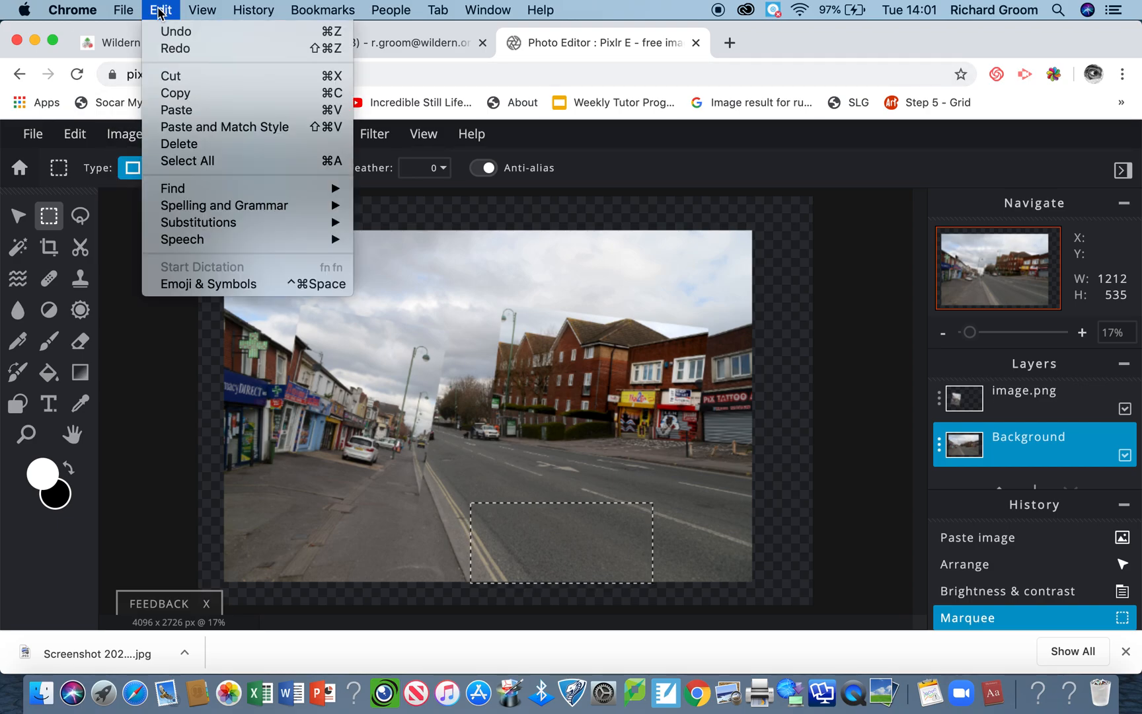
{"action": "left_click", "coordinate": [180, 93]}
{"action": "left_click", "coordinate": [75, 134]}
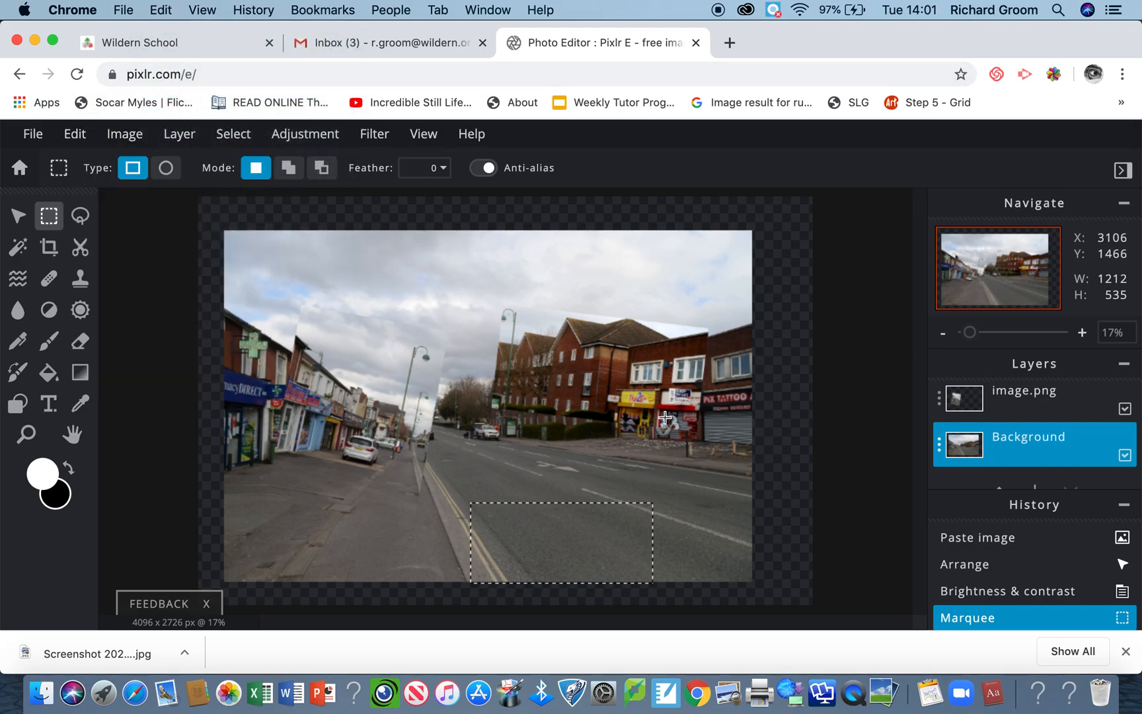
{"action": "left_click", "coordinate": [632, 405]}
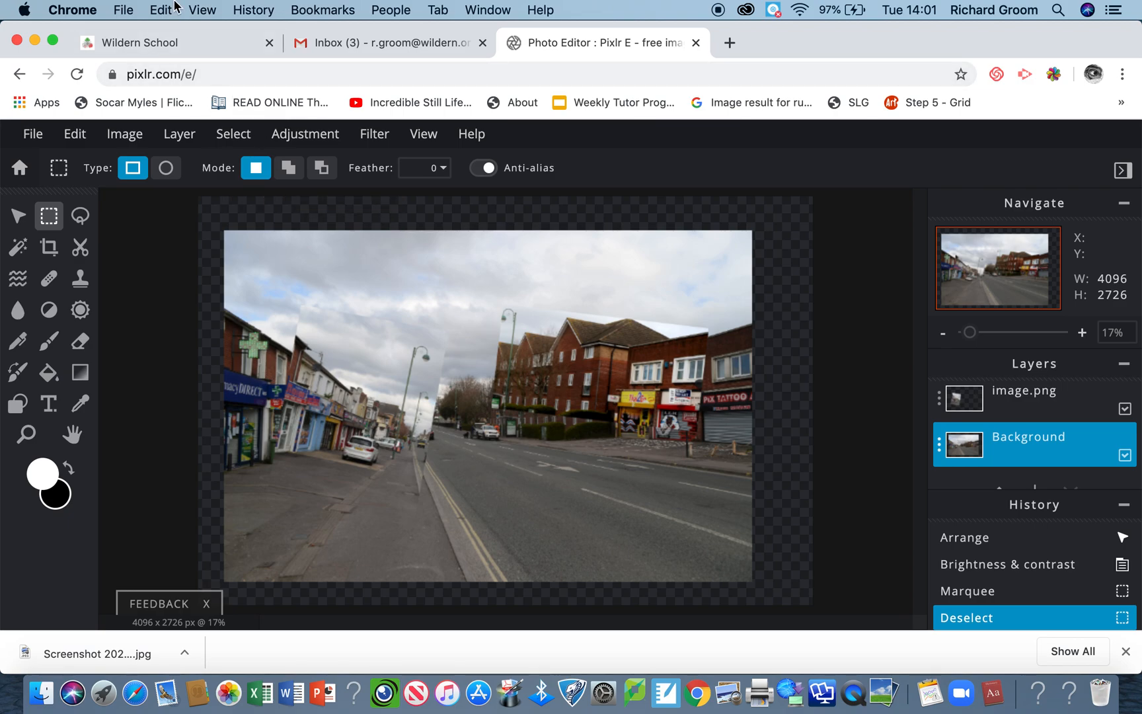
{"action": "left_click", "coordinate": [162, 9]}
{"action": "left_click", "coordinate": [185, 109]}
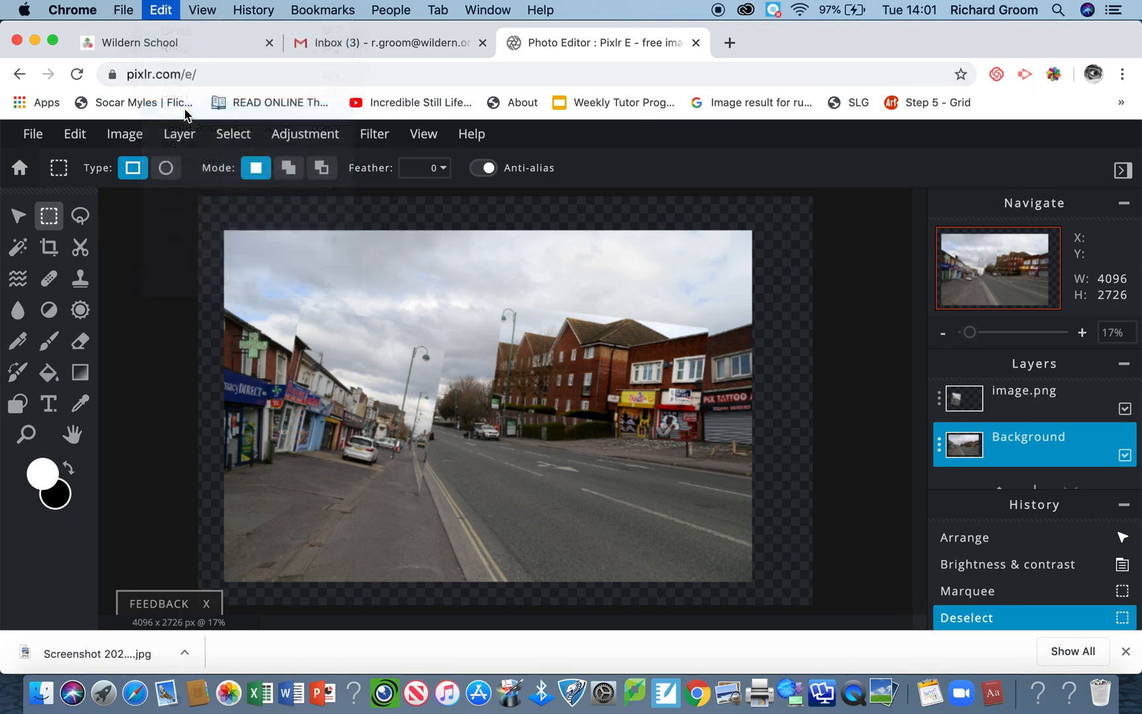
- Move the pasted road piece over the lower road, enlarge it to about 1509 × 659 px and tilt it slightly clockwise
{"action": "left_click", "coordinate": [18, 216]}
{"action": "left_click_drag", "start_coordinate": [504, 406], "coordinate": [550, 565]}
{"action": "left_click_drag", "start_coordinate": [460, 519], "coordinate": [414, 505]}
{"action": "left_click_drag", "start_coordinate": [553, 597], "coordinate": [606, 592]}
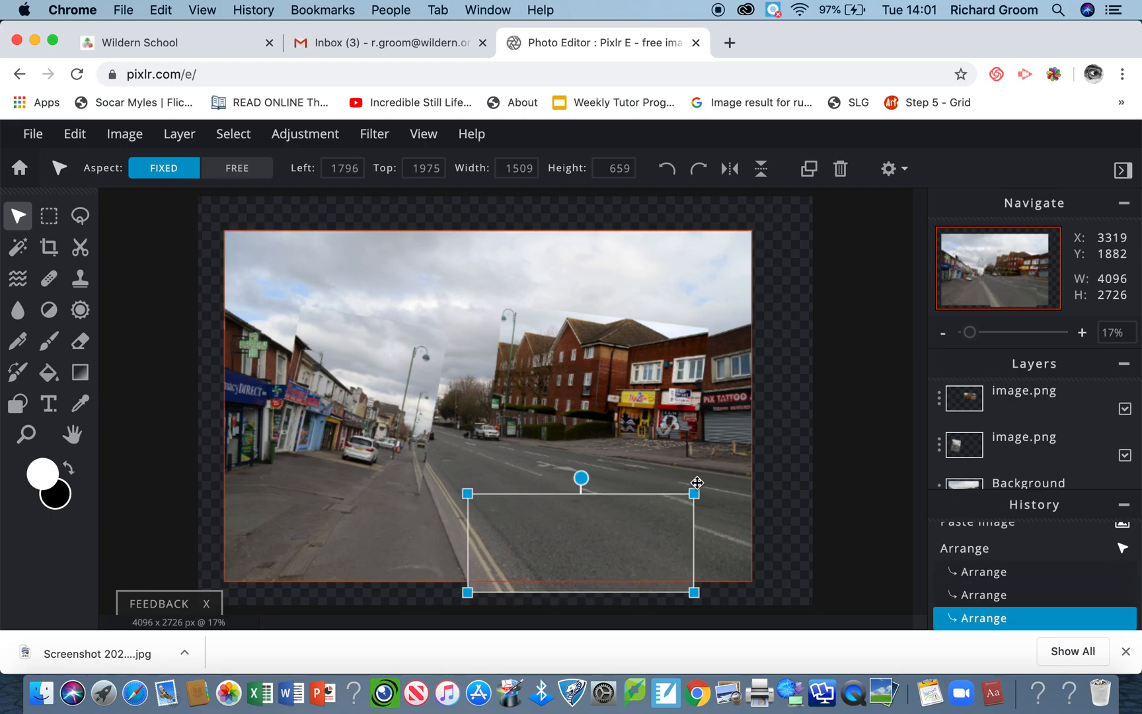
{"action": "left_click_drag", "start_coordinate": [581, 477], "coordinate": [592, 477]}
{"action": "left_click_drag", "start_coordinate": [574, 524], "coordinate": [562, 526]}
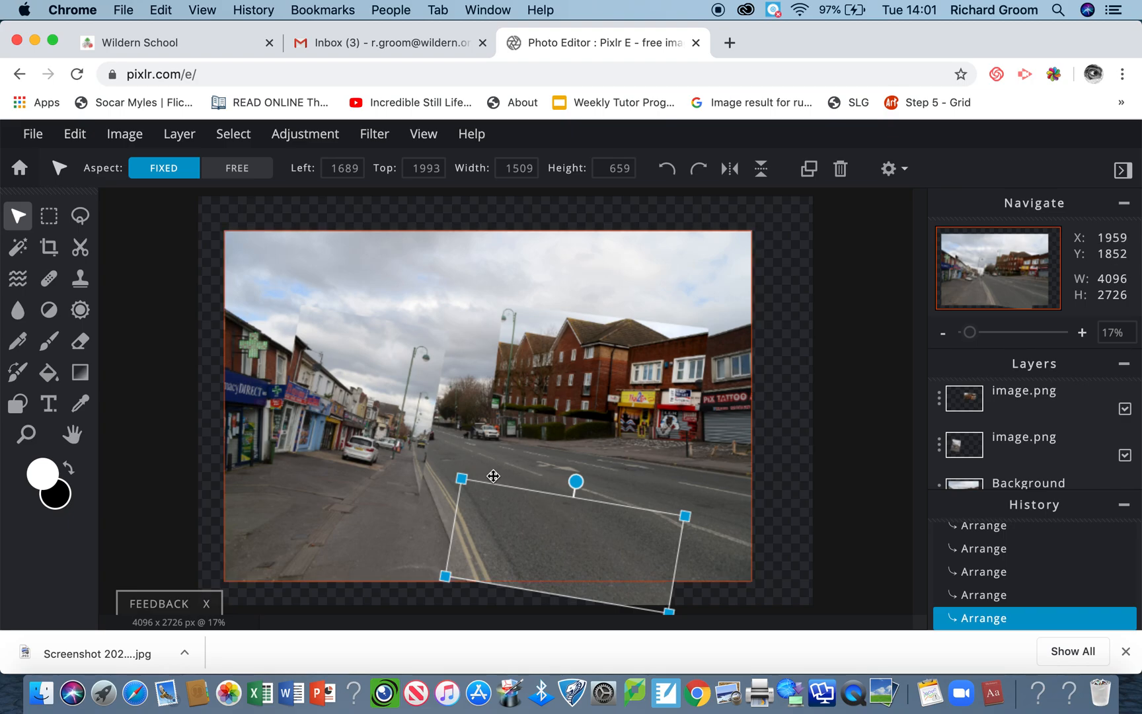
- Apply Hue & saturation to the road piece with hue -56, saturation 100 and lightness -15
{"action": "left_click", "coordinate": [160, 10]}
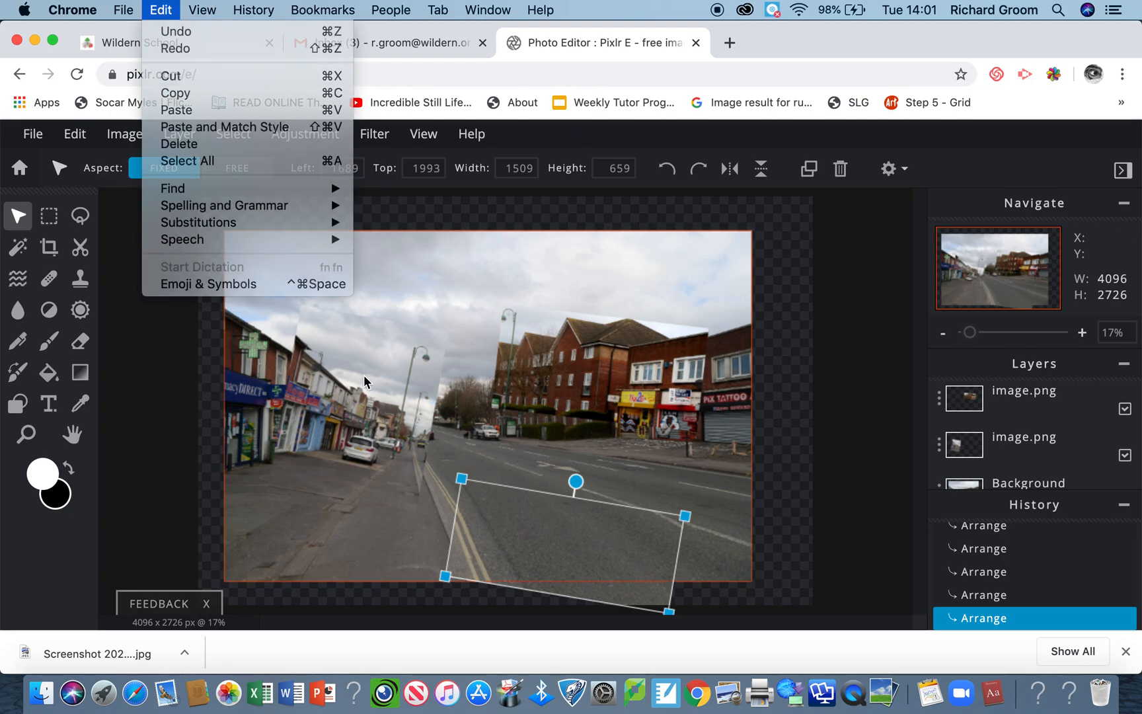
{"action": "left_click", "coordinate": [365, 251]}
{"action": "left_click", "coordinate": [304, 136]}
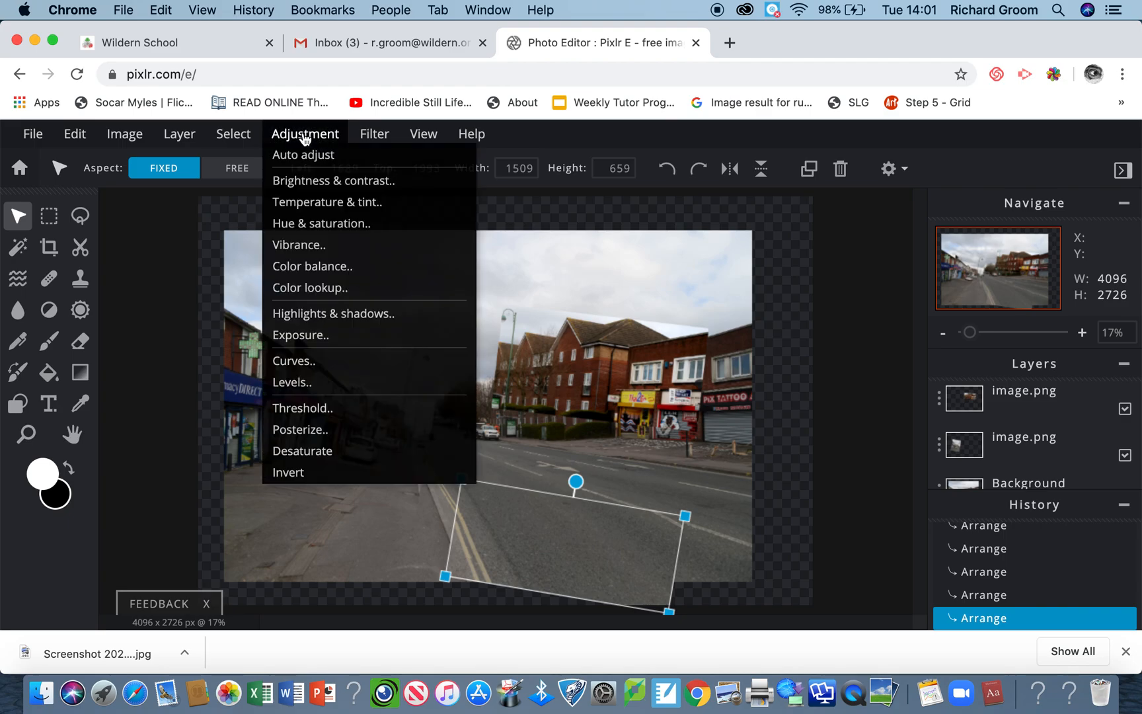
{"action": "left_click", "coordinate": [342, 222]}
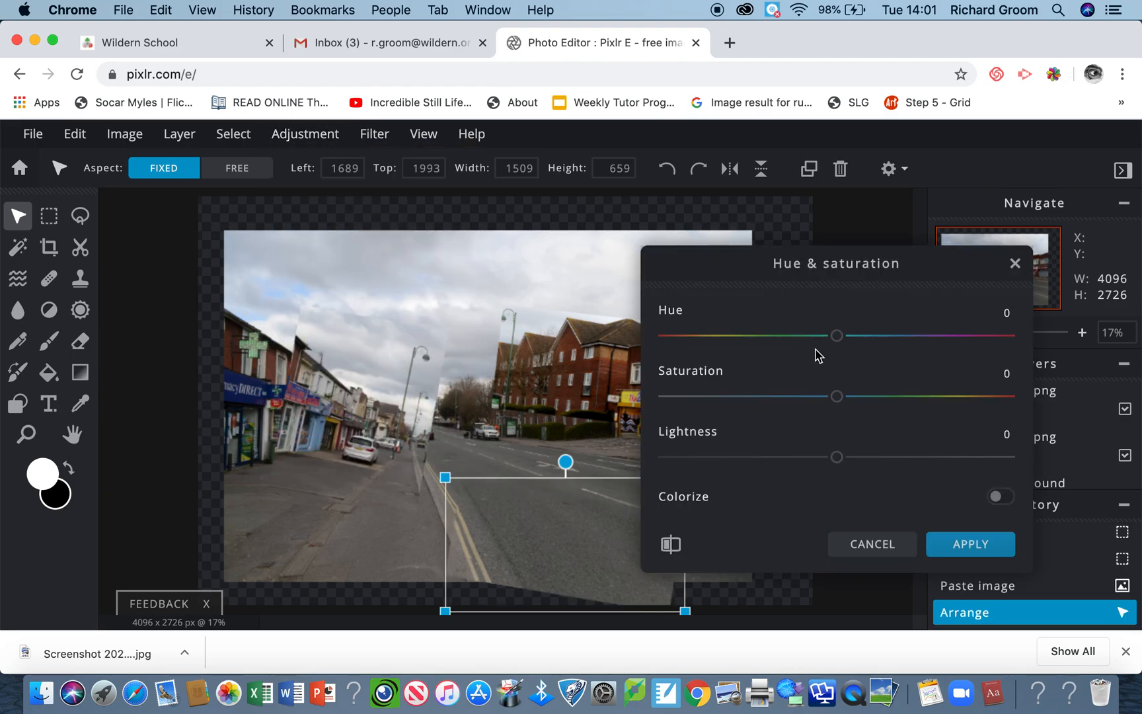
{"action": "left_click_drag", "start_coordinate": [836, 398], "coordinate": [1036, 416]}
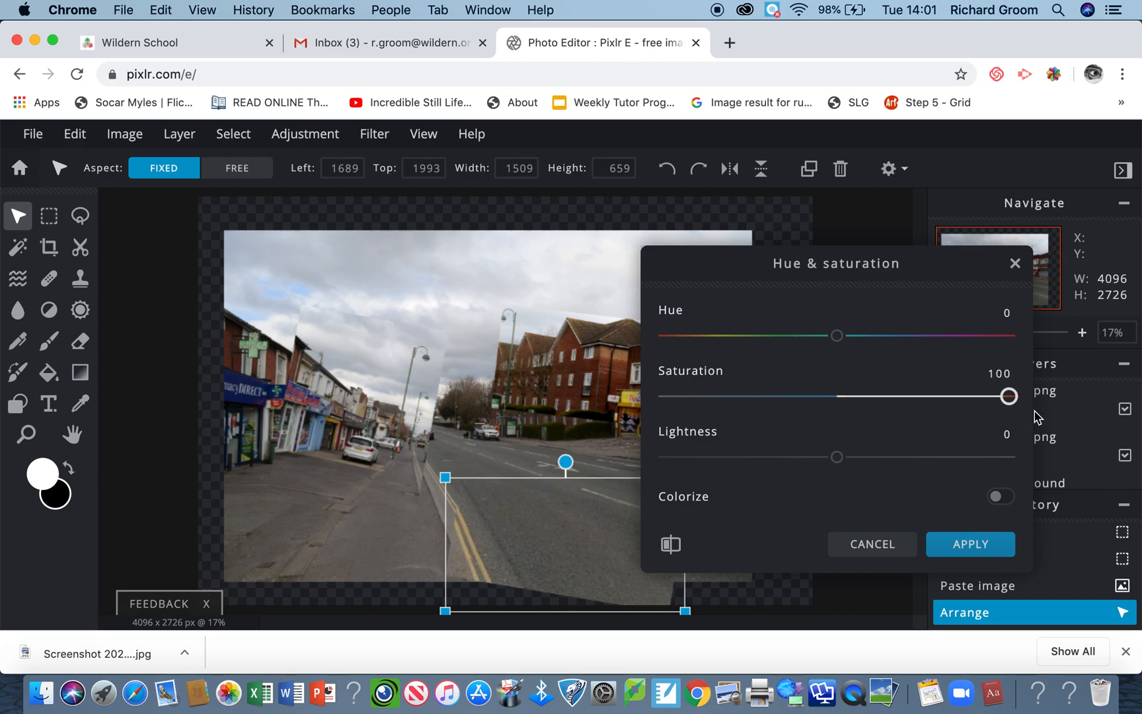
{"action": "left_click_drag", "start_coordinate": [836, 336], "coordinate": [780, 337]}
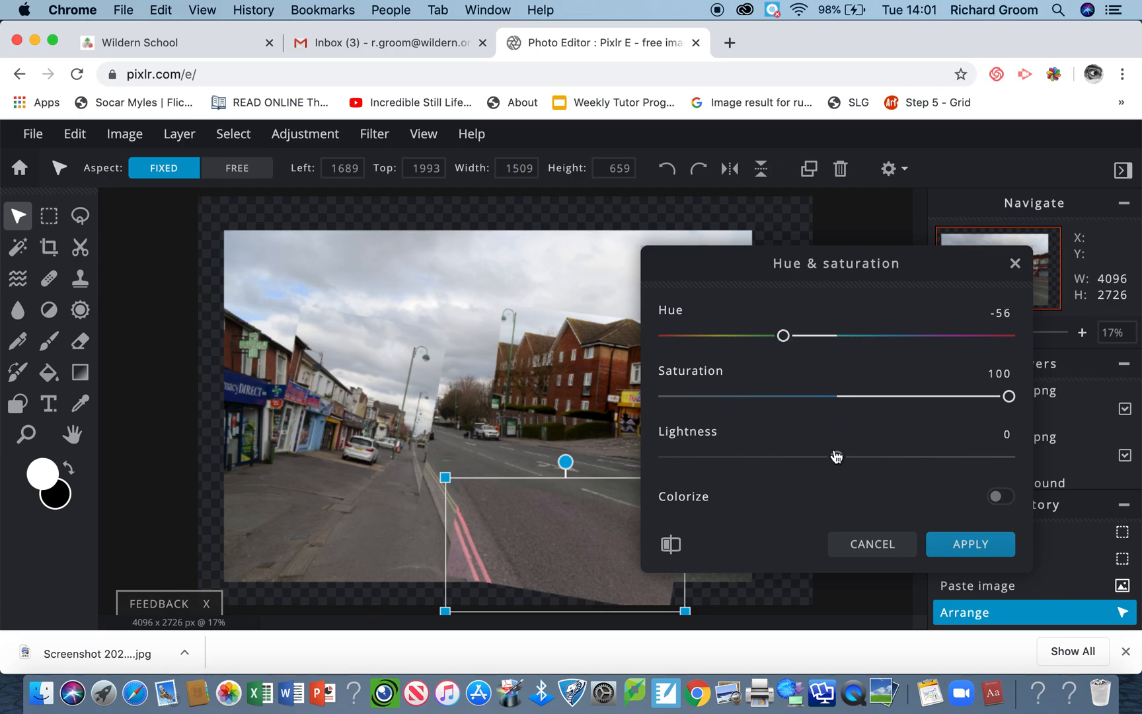
{"action": "left_click_drag", "start_coordinate": [809, 461], "coordinate": [813, 461]}
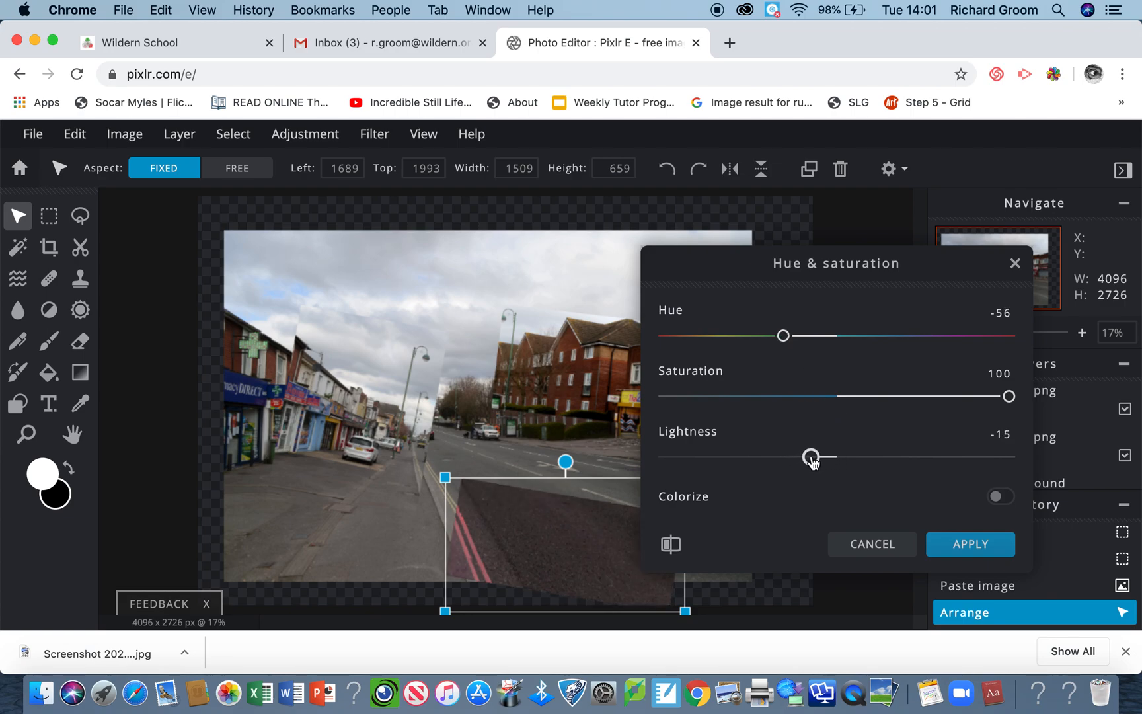
{"action": "left_click", "coordinate": [970, 542]}
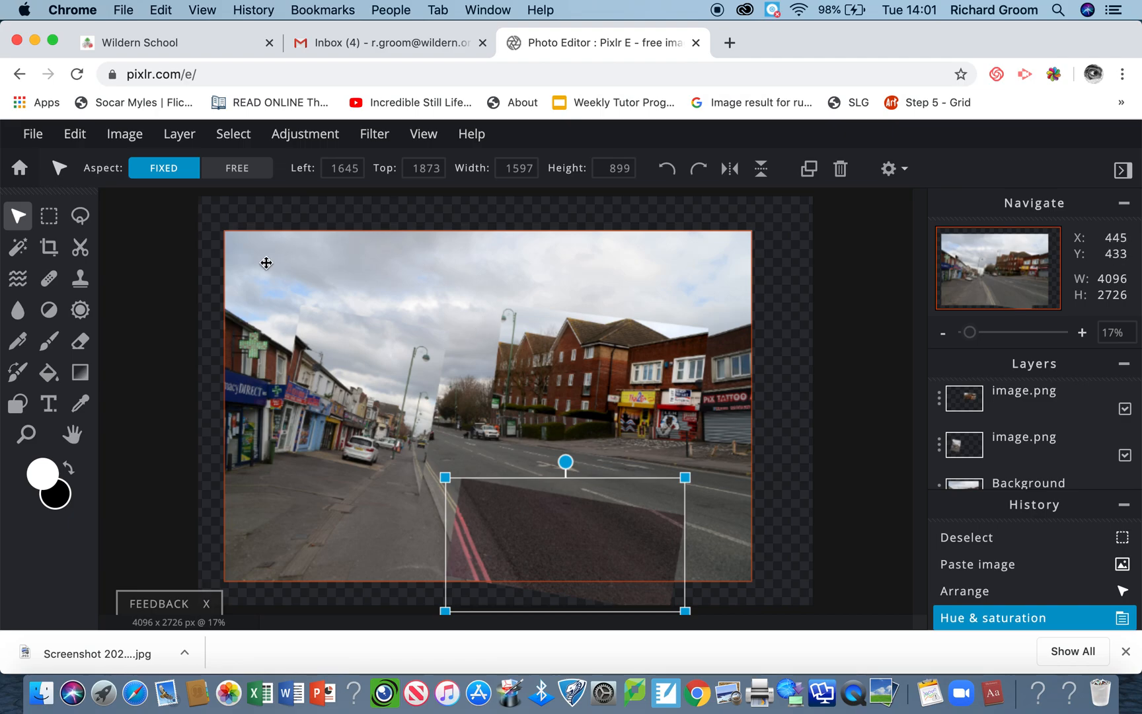
- Copy an area of about 1195 × 1029 px of sky and shop roofs in the Background's upper-left corner and paste it as a new layer
{"action": "left_click", "coordinate": [48, 215]}
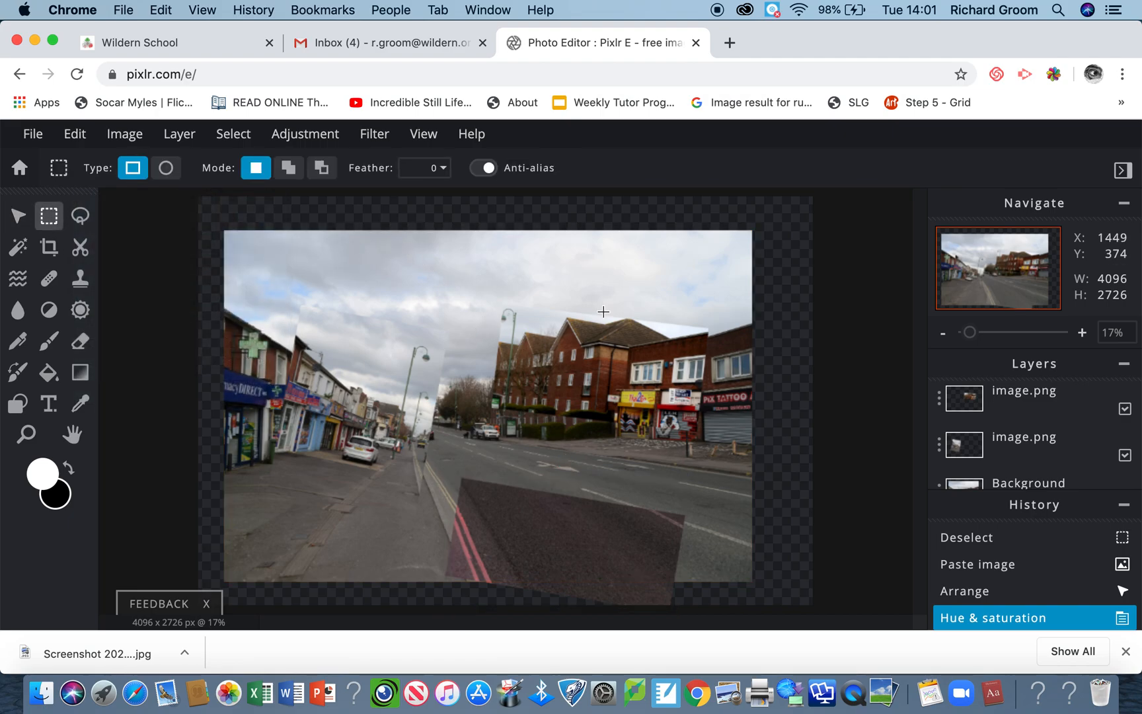
{"action": "scroll", "coordinate": [1081, 413], "scroll_direction": "down", "scroll_amount": 2}
{"action": "left_click", "coordinate": [1054, 428]}
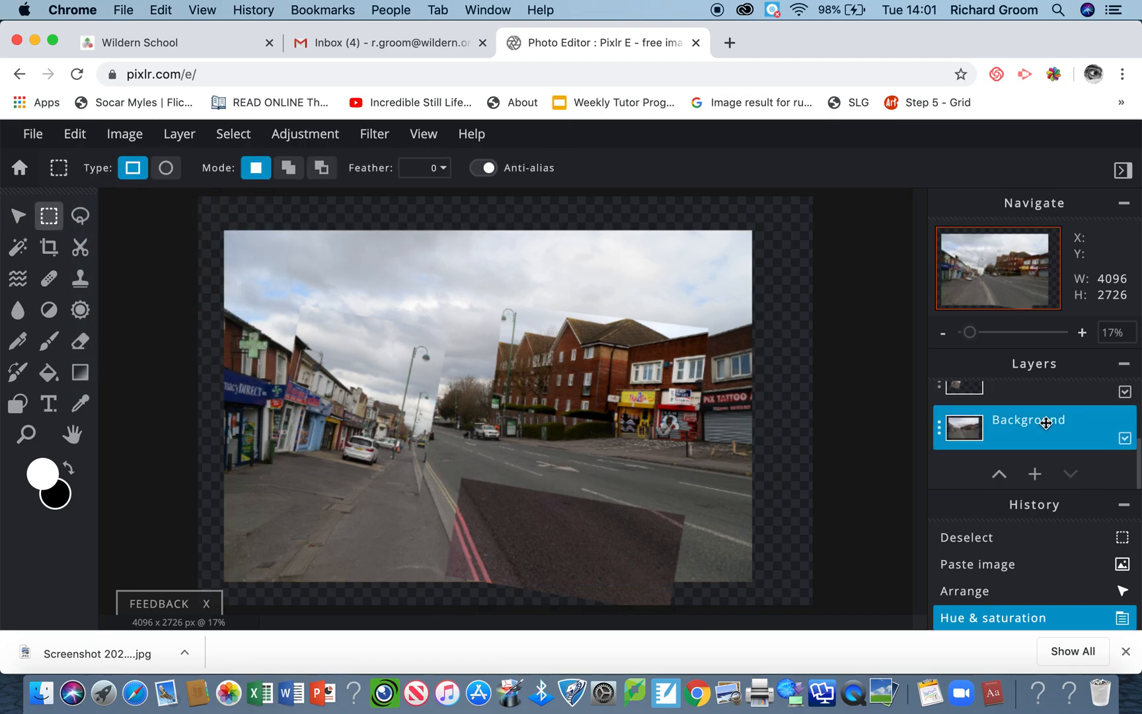
{"action": "left_click_drag", "start_coordinate": [244, 238], "coordinate": [408, 385]}
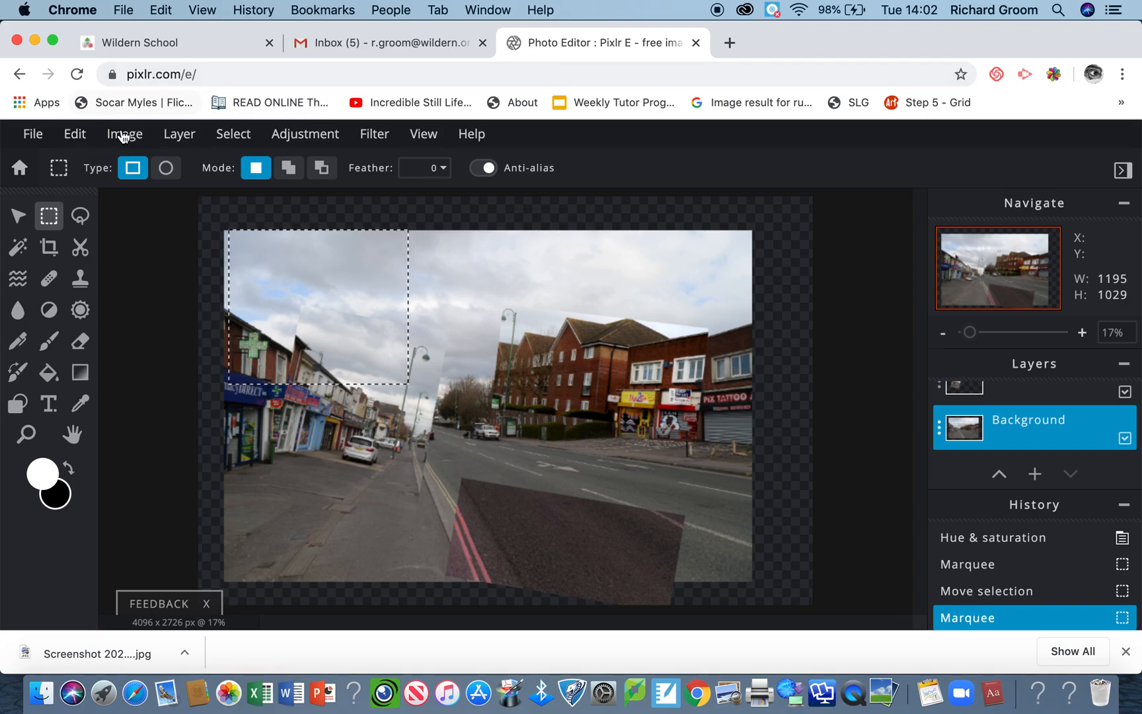
{"action": "left_click", "coordinate": [160, 10]}
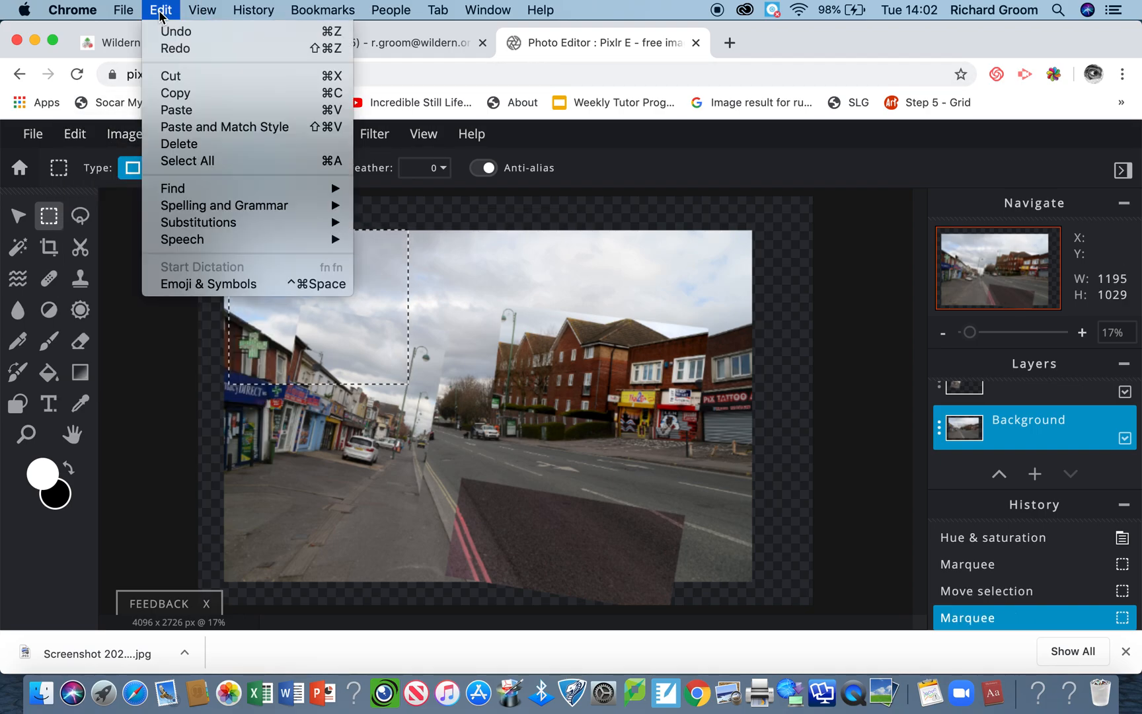
{"action": "left_click", "coordinate": [176, 93]}
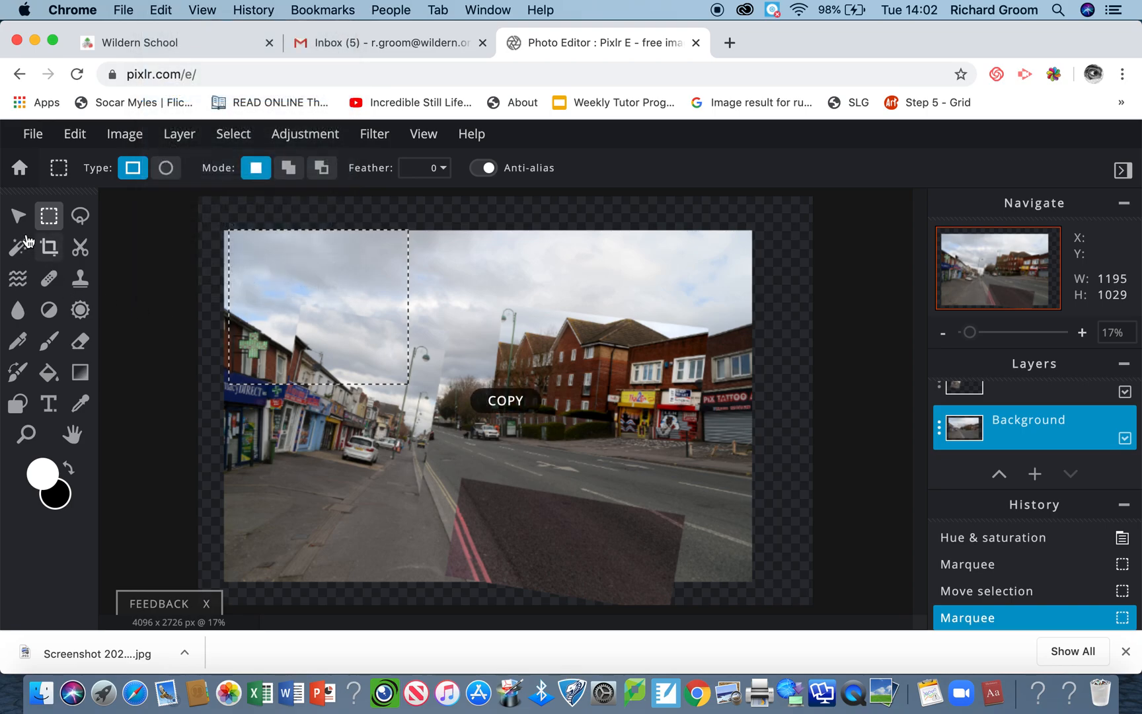
{"action": "left_click", "coordinate": [523, 324]}
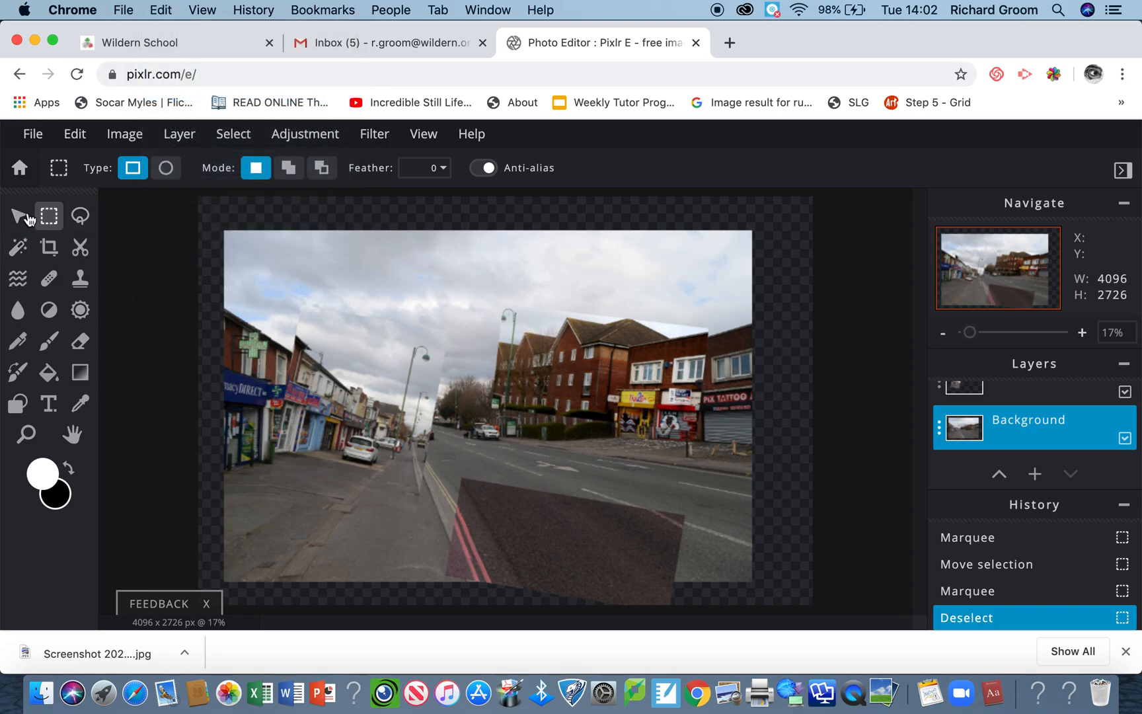
{"action": "left_click", "coordinate": [165, 9]}
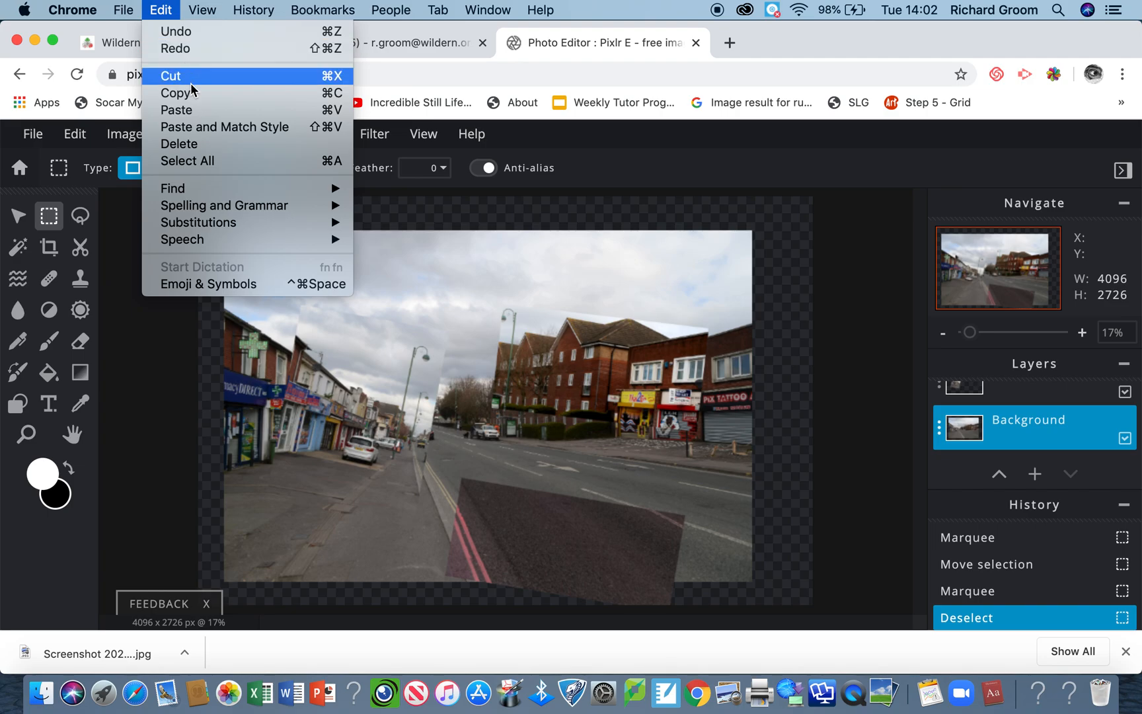
{"action": "left_click", "coordinate": [200, 111]}
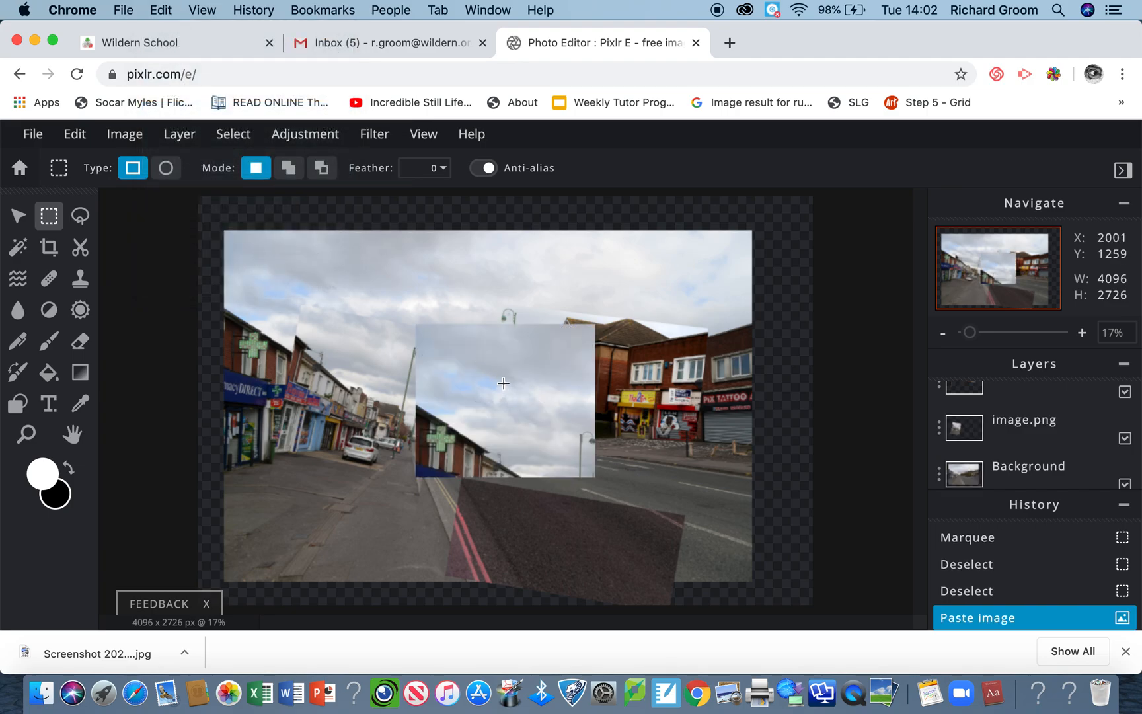
- Move the pasted sky piece over the photo's upper-left corner at about 113, 102 and tilt it slightly clockwise
{"action": "left_click", "coordinate": [17, 217]}
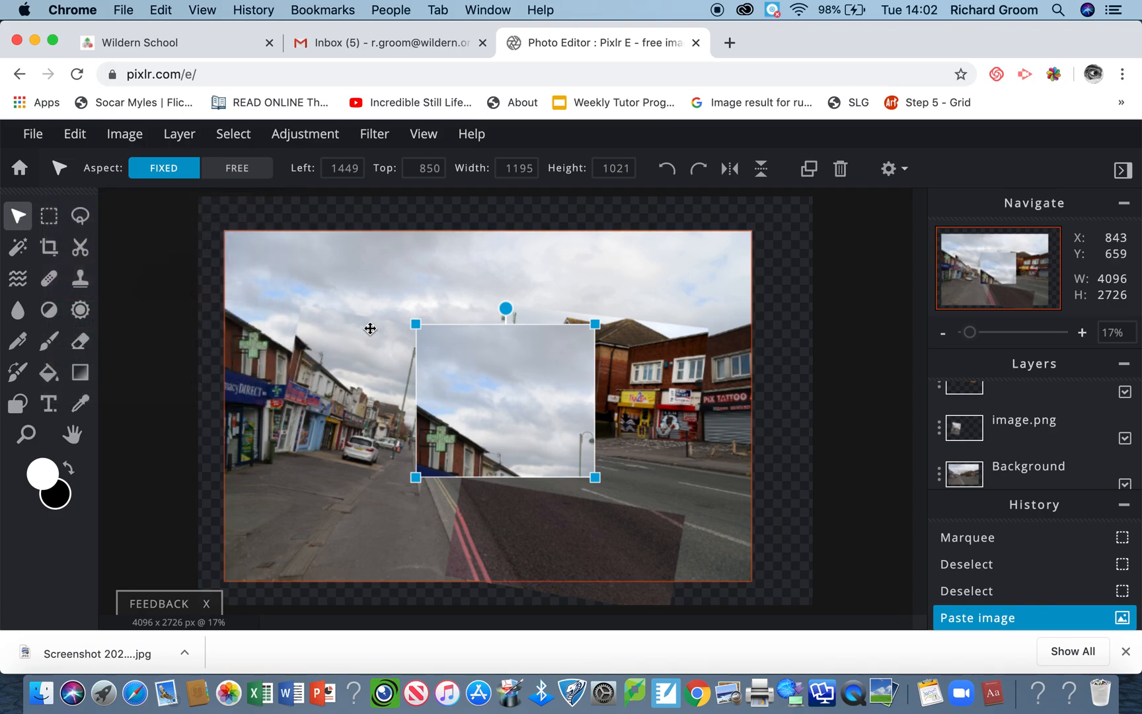
{"action": "left_click_drag", "start_coordinate": [437, 338], "coordinate": [257, 236]}
{"action": "left_click_drag", "start_coordinate": [306, 194], "coordinate": [323, 203]}
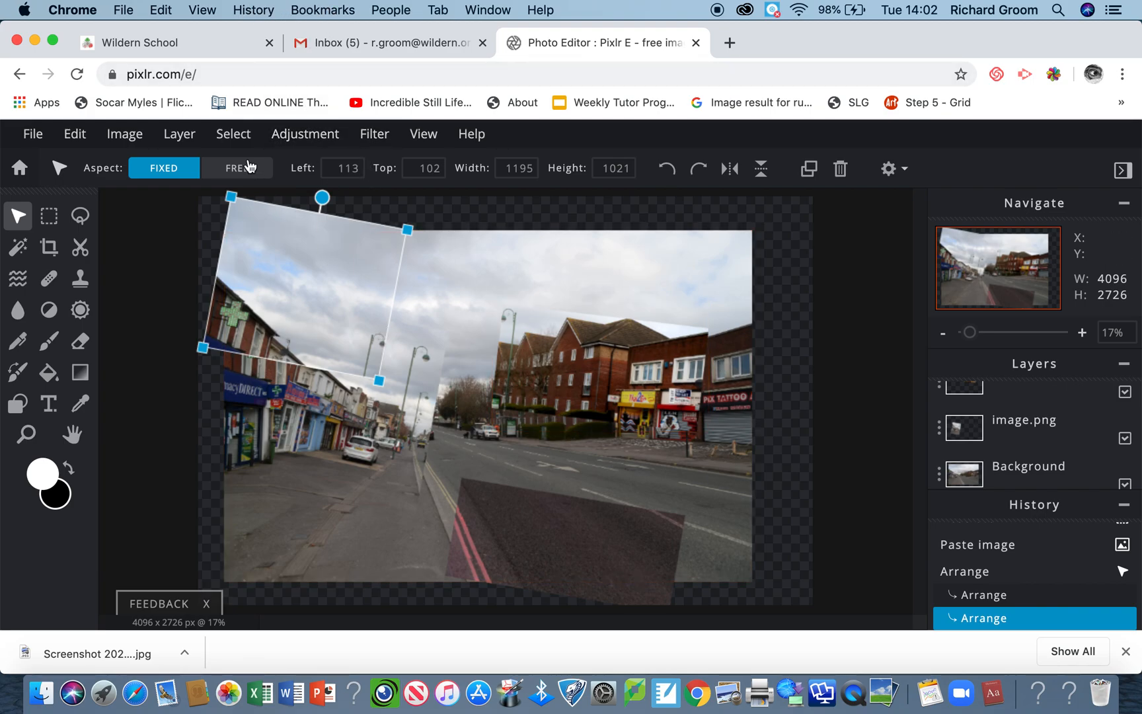
- Apply Brightness & contrast to the sky piece with brightness 23 and contrast 36
{"action": "left_click", "coordinate": [304, 136]}
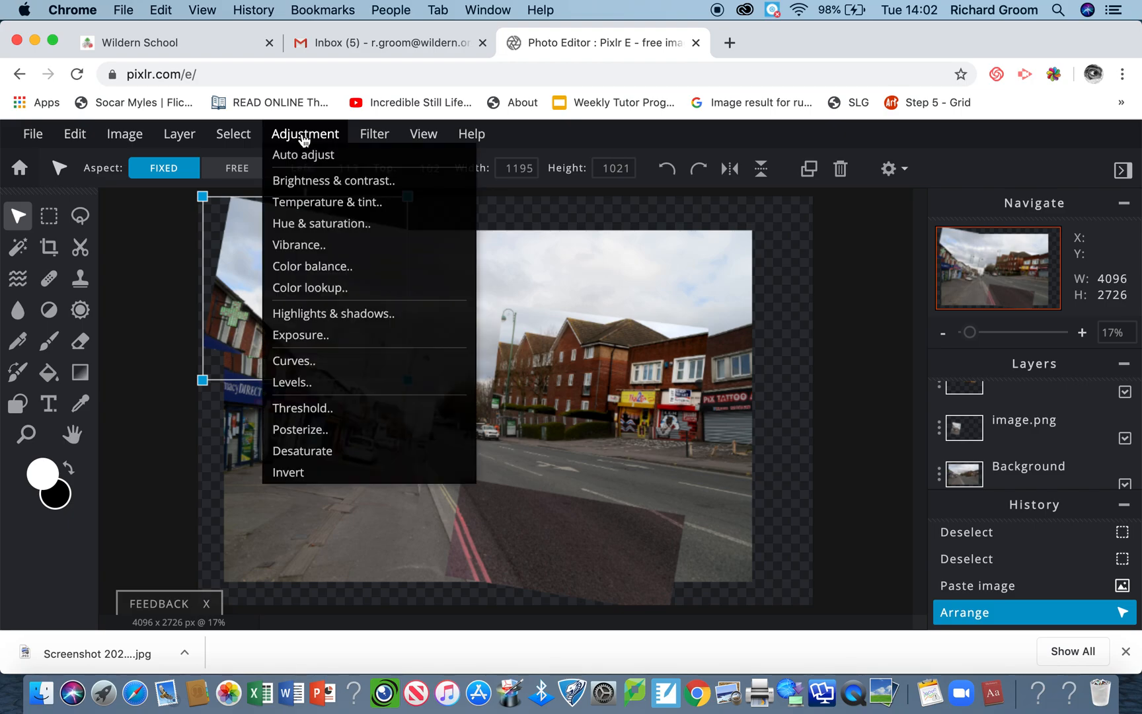
{"action": "left_click", "coordinate": [323, 180]}
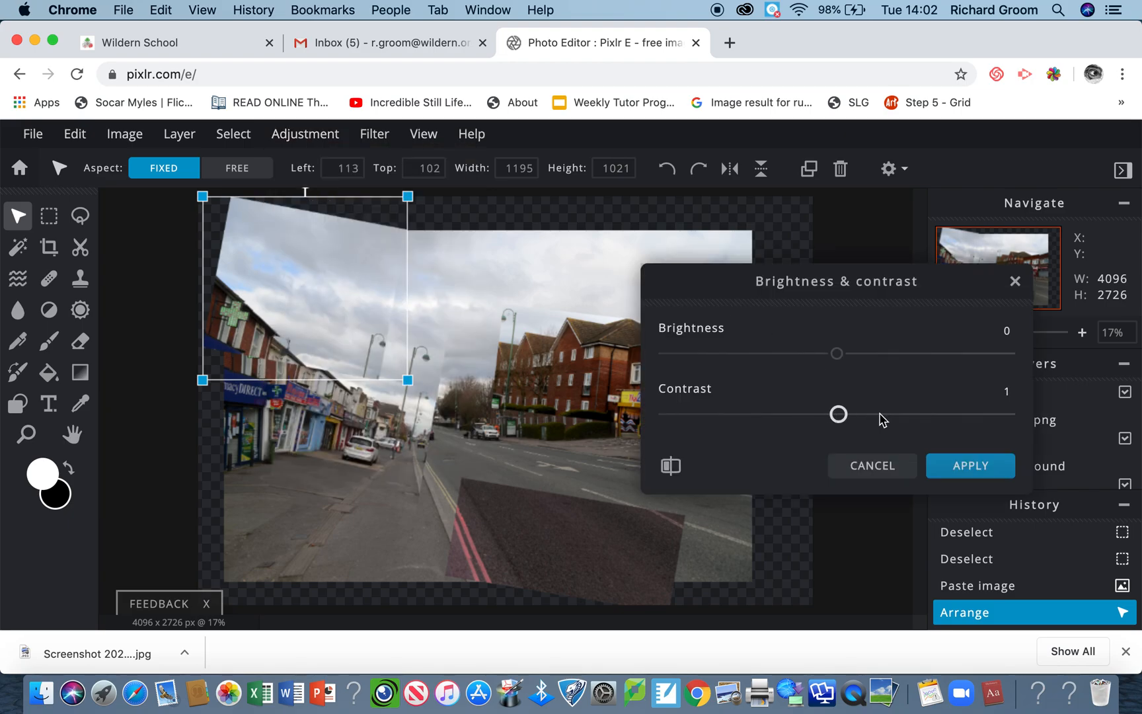
{"action": "left_click_drag", "start_coordinate": [876, 420], "coordinate": [899, 417]}
{"action": "left_click_drag", "start_coordinate": [838, 357], "coordinate": [878, 358]}
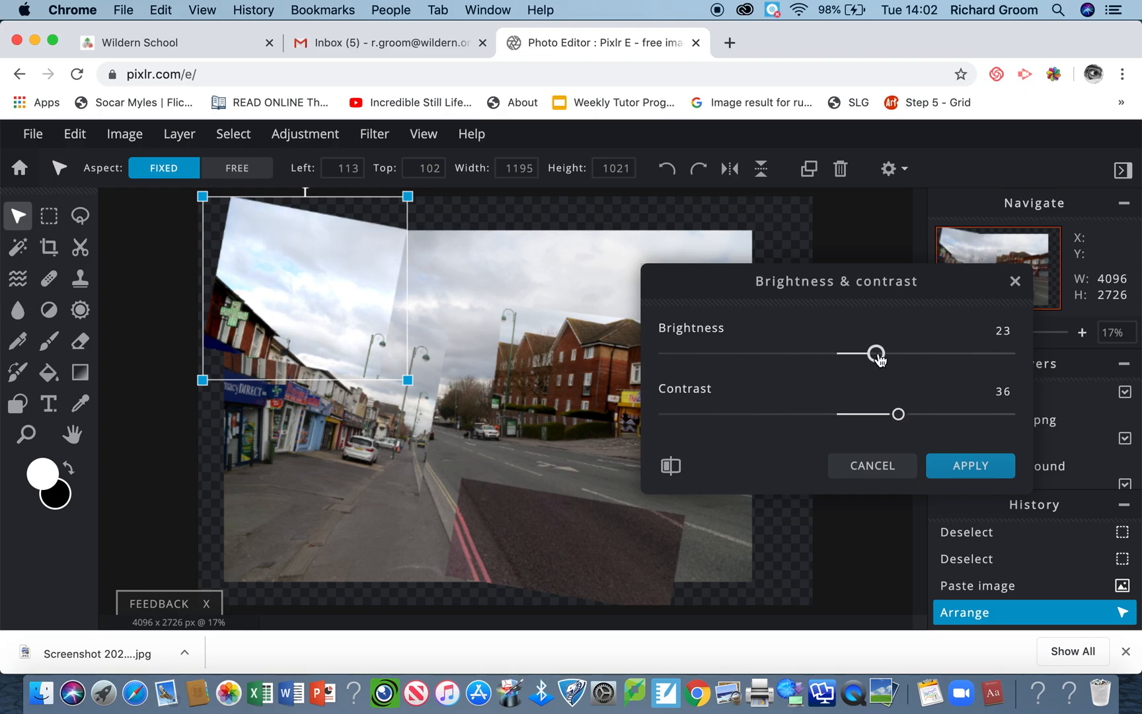
{"action": "left_click", "coordinate": [962, 468]}
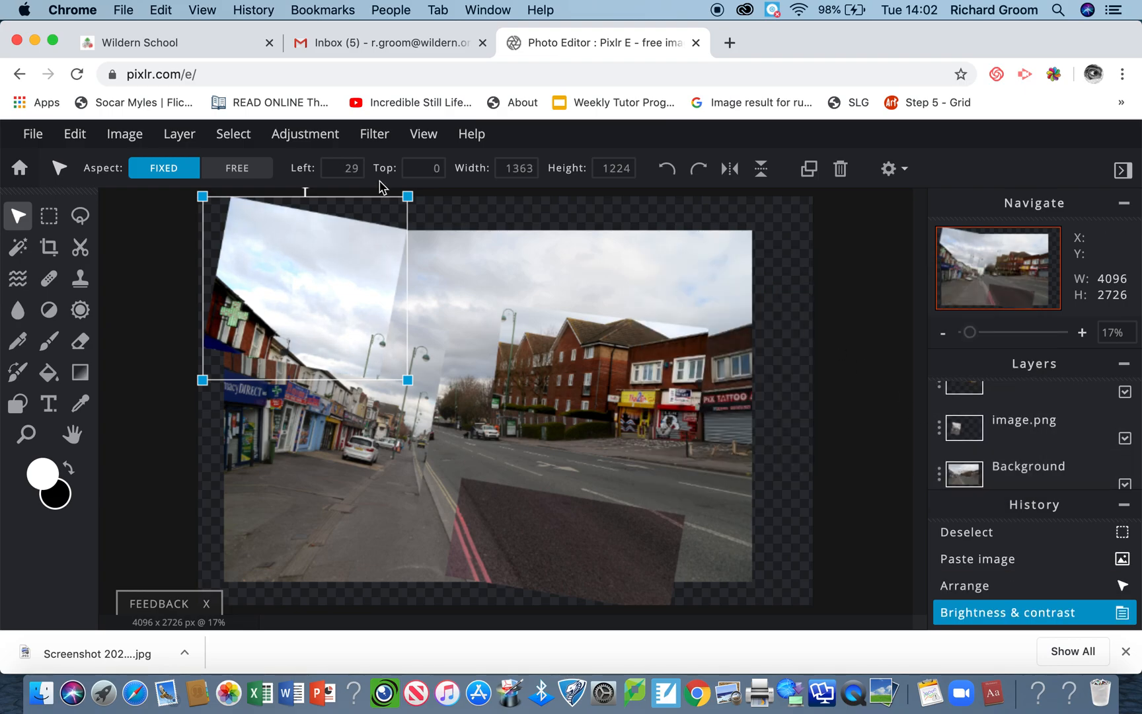
- Apply Temperature & tint to the sky piece with temperature 80 and tint 17
{"action": "left_click", "coordinate": [301, 134]}
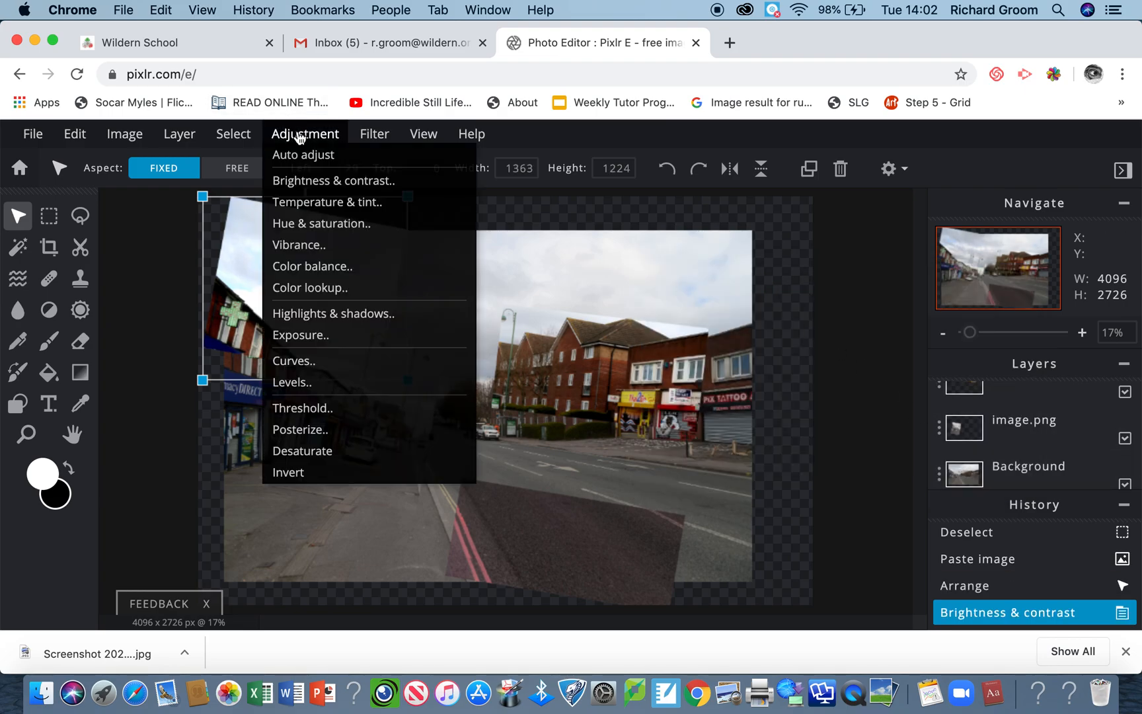
{"action": "left_click", "coordinate": [317, 203]}
{"action": "left_click_drag", "start_coordinate": [837, 359], "coordinate": [976, 360]}
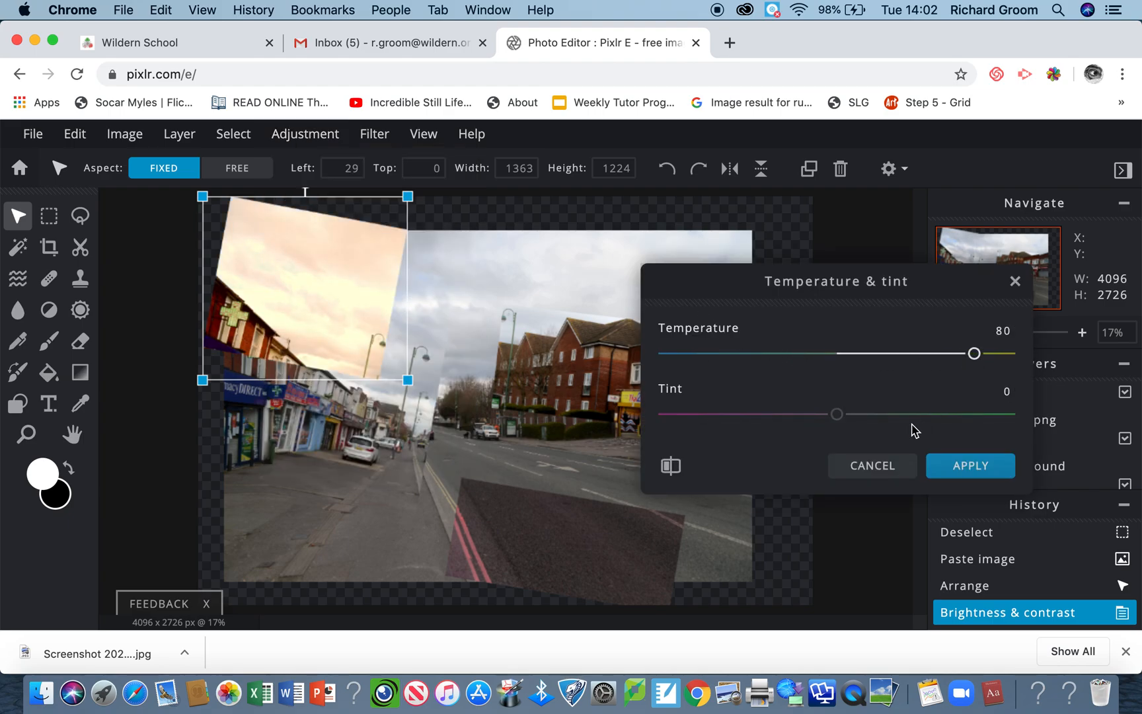
{"action": "left_click_drag", "start_coordinate": [837, 415], "coordinate": [867, 422]}
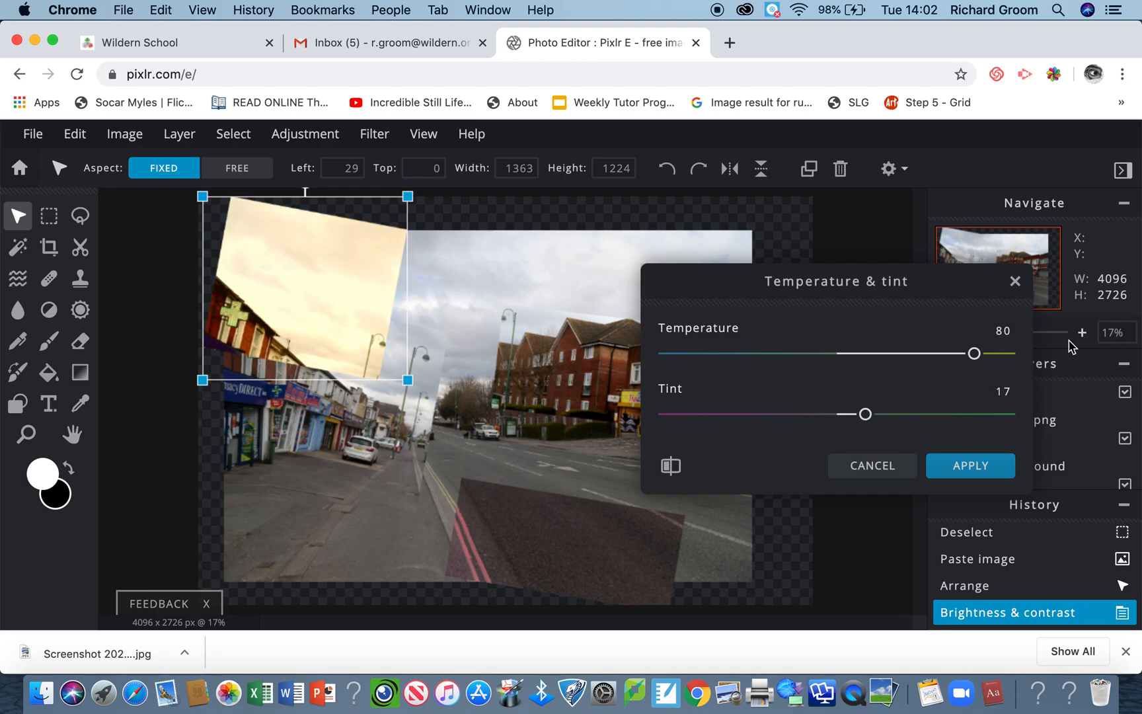
{"action": "left_click", "coordinate": [988, 469]}
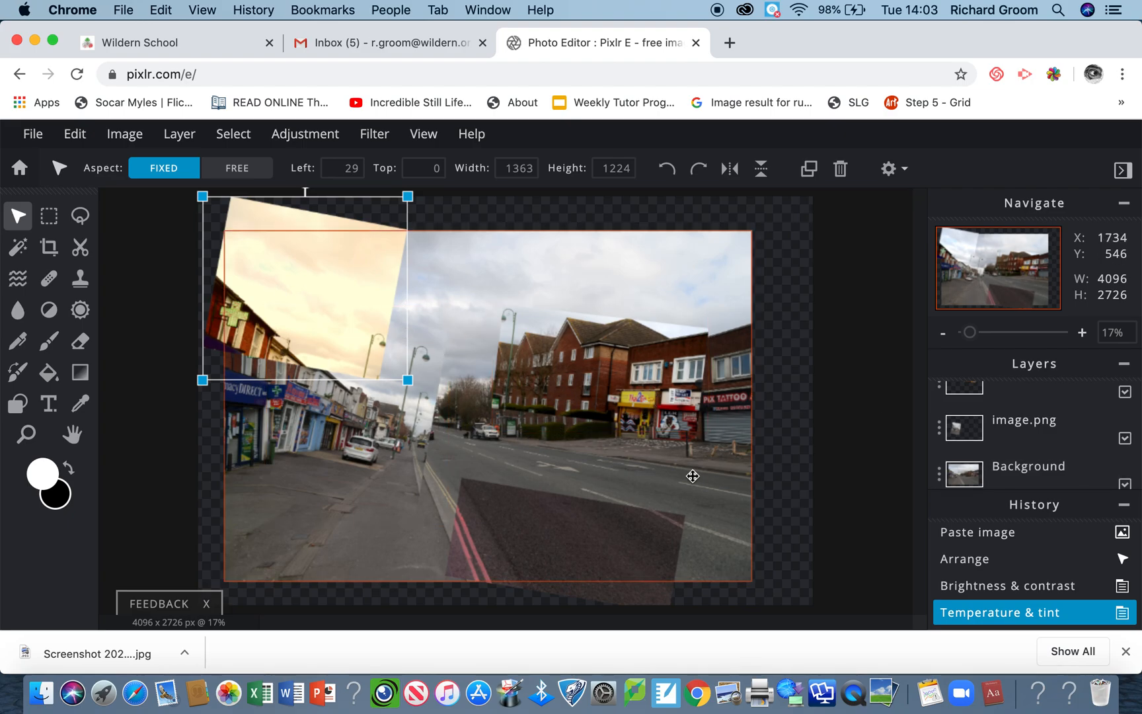
- Merge all visible layers into one Background layer and unlock it
{"action": "scroll", "coordinate": [1050, 445], "scroll_direction": "down", "scroll_amount": 1}
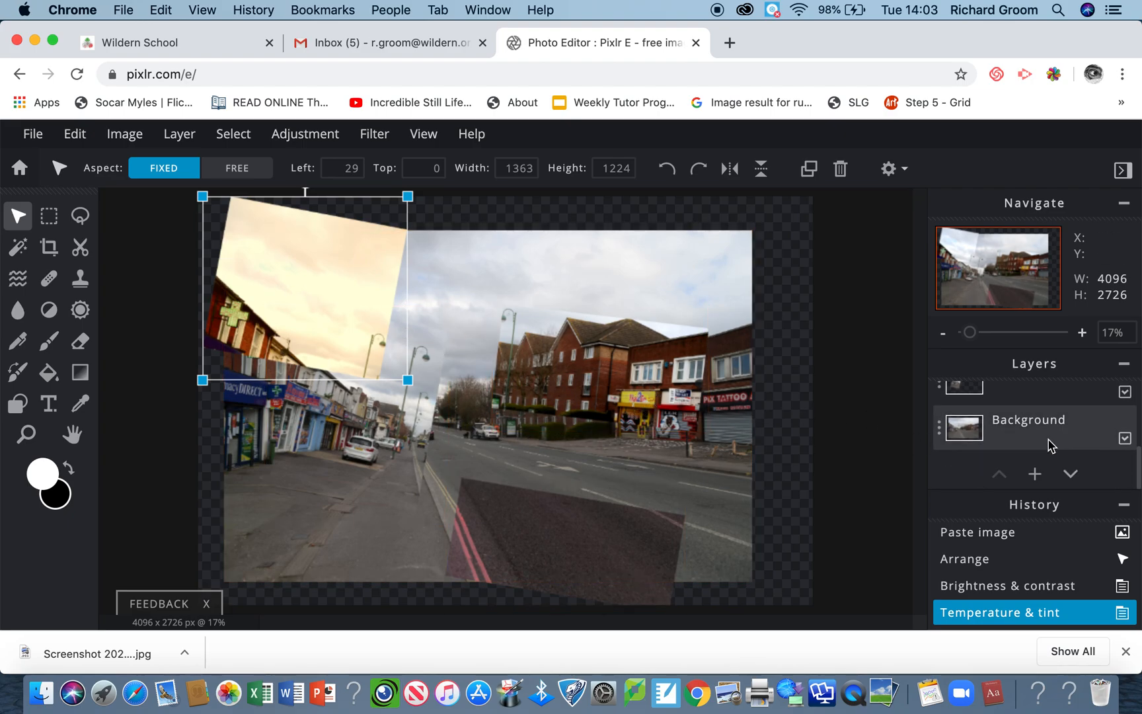
{"action": "left_click", "coordinate": [1048, 445]}
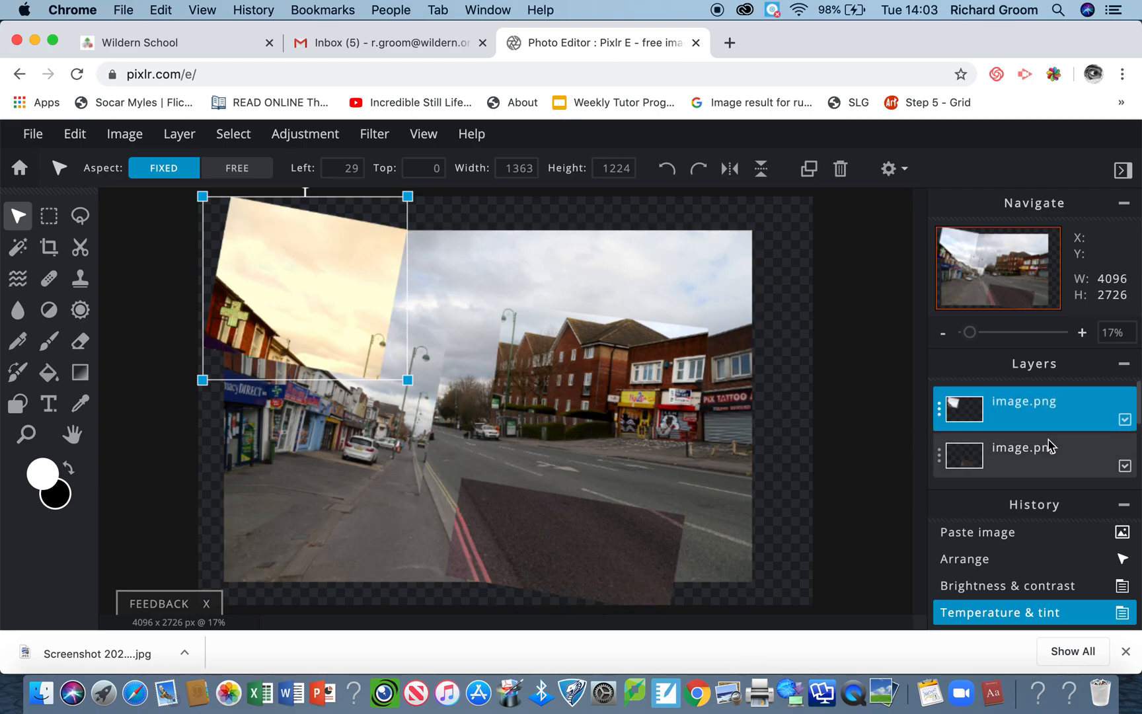
{"action": "left_click", "coordinate": [183, 136]}
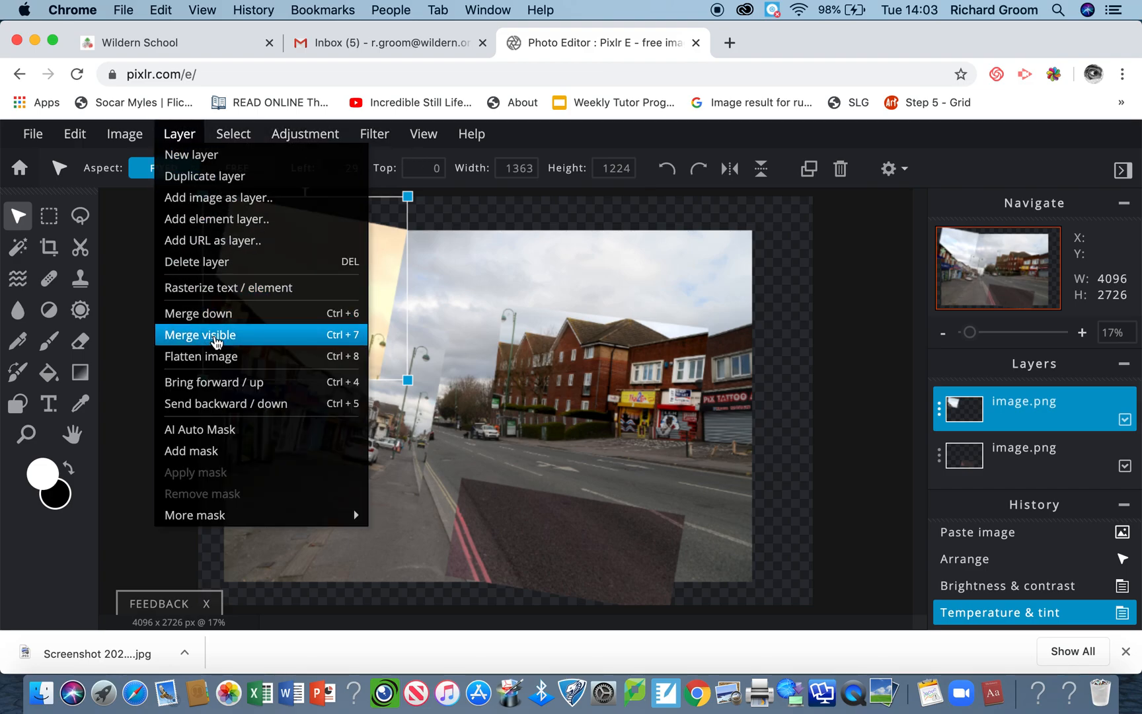
{"action": "left_click", "coordinate": [215, 335]}
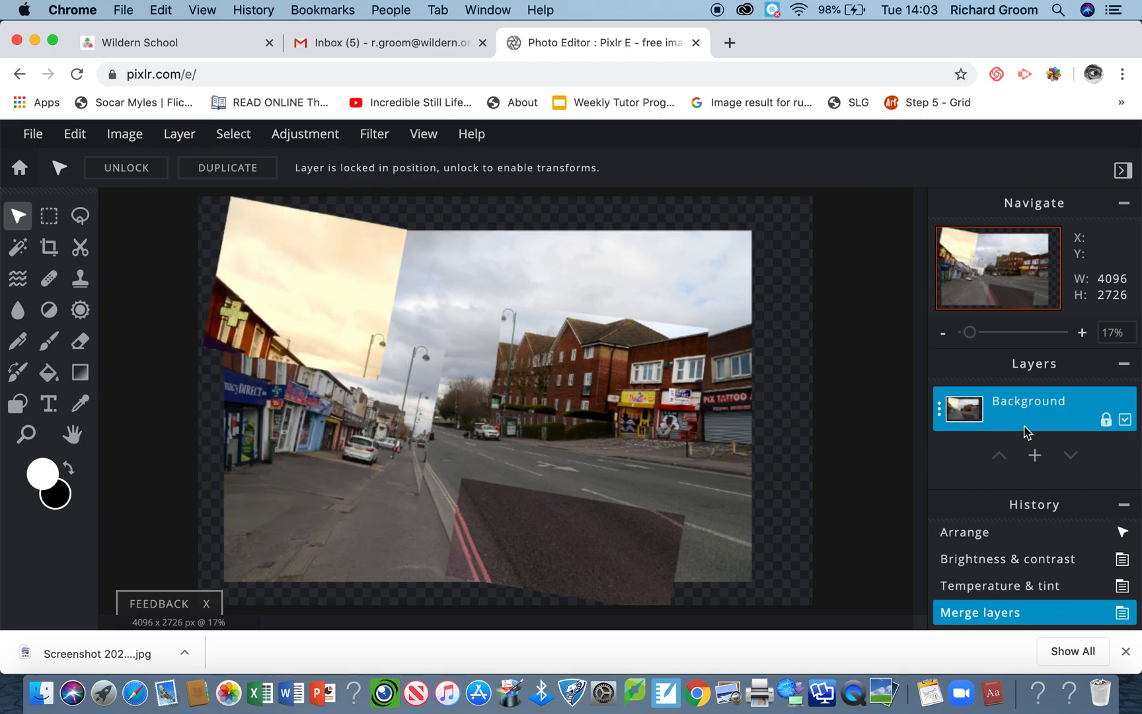
{"action": "left_click", "coordinate": [1105, 420]}
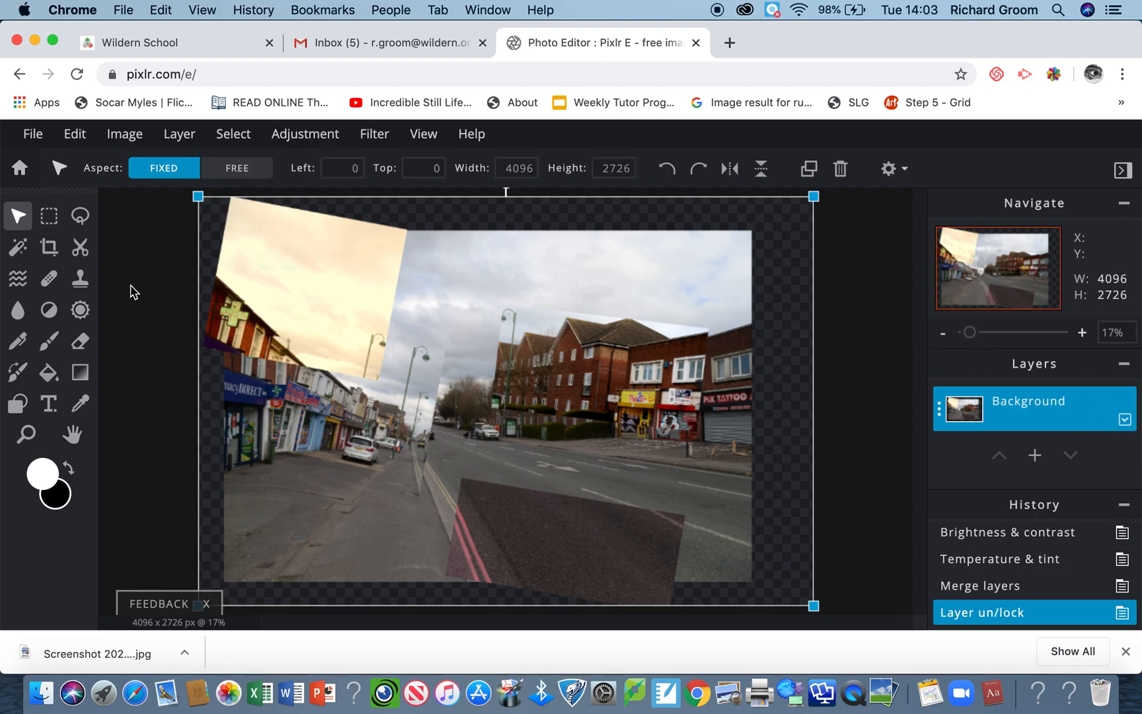
- Copy an area of about 773 × 1219 px around the centre lamp post and brick building and paste it as a new layer
{"action": "left_click", "coordinate": [48, 215]}
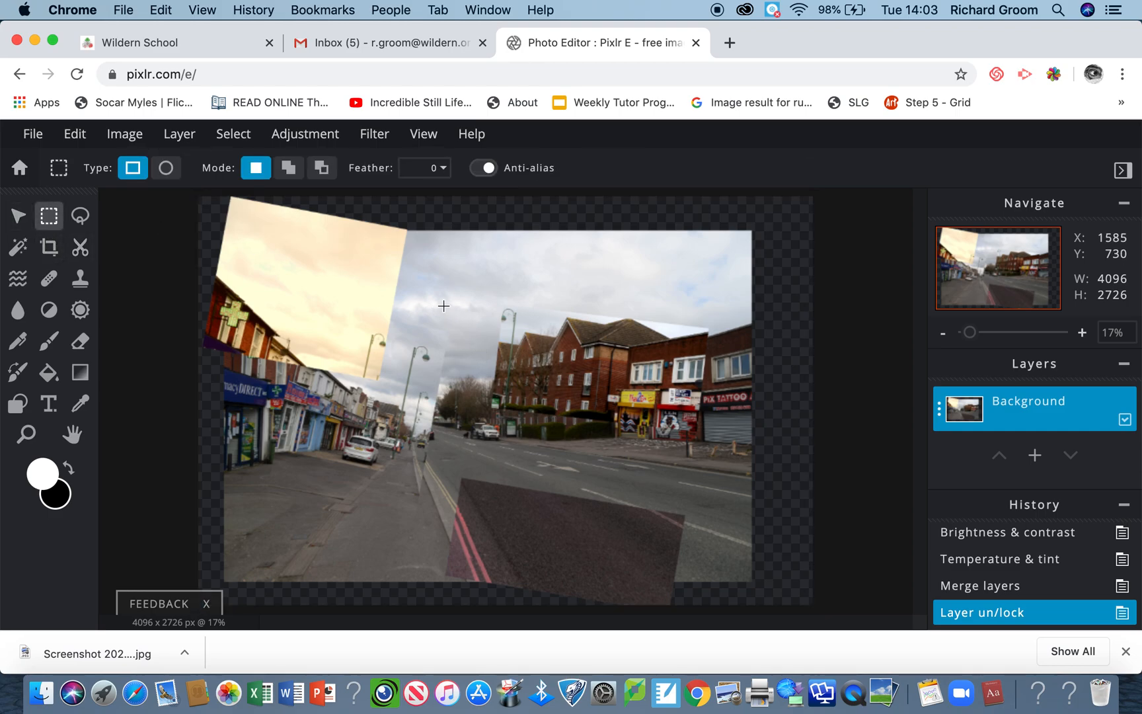
{"action": "left_click_drag", "start_coordinate": [451, 262], "coordinate": [553, 420]}
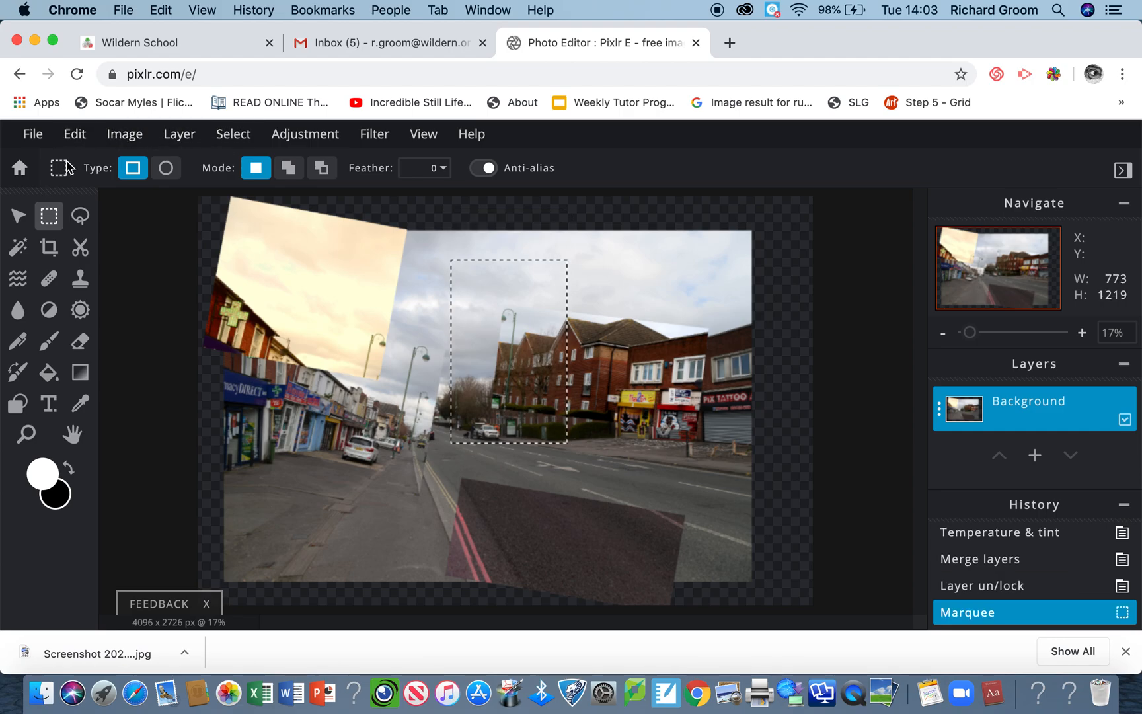
{"action": "left_click", "coordinate": [162, 9]}
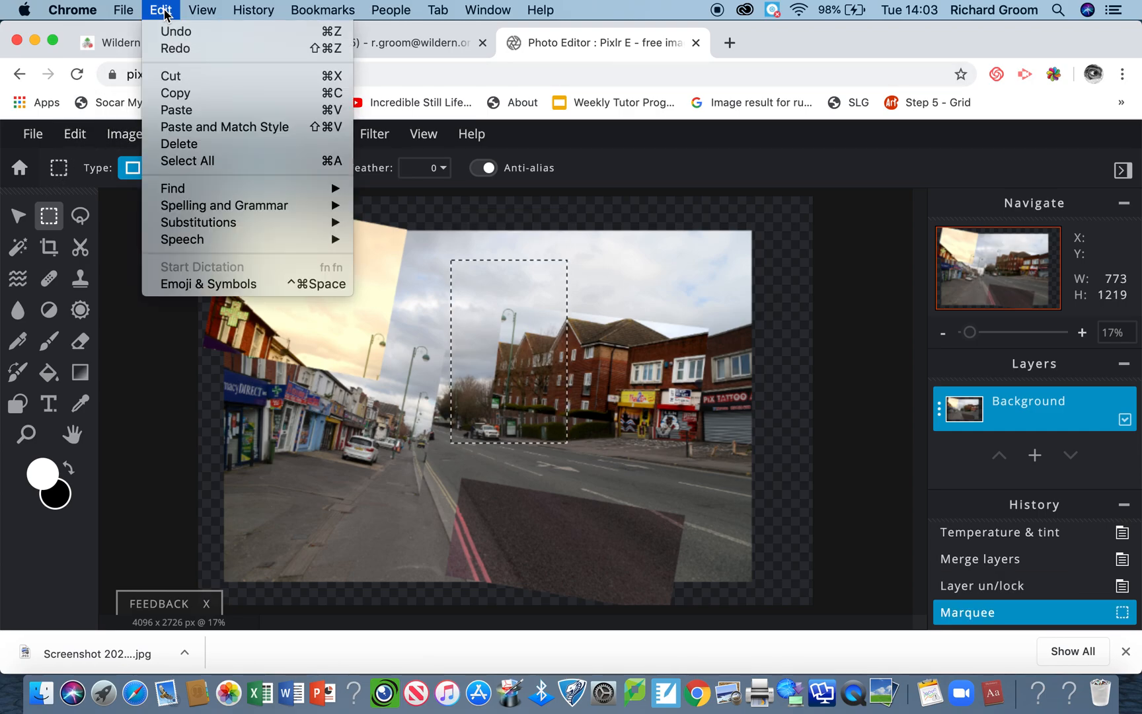
{"action": "left_click", "coordinate": [183, 99]}
{"action": "left_click", "coordinate": [420, 368]}
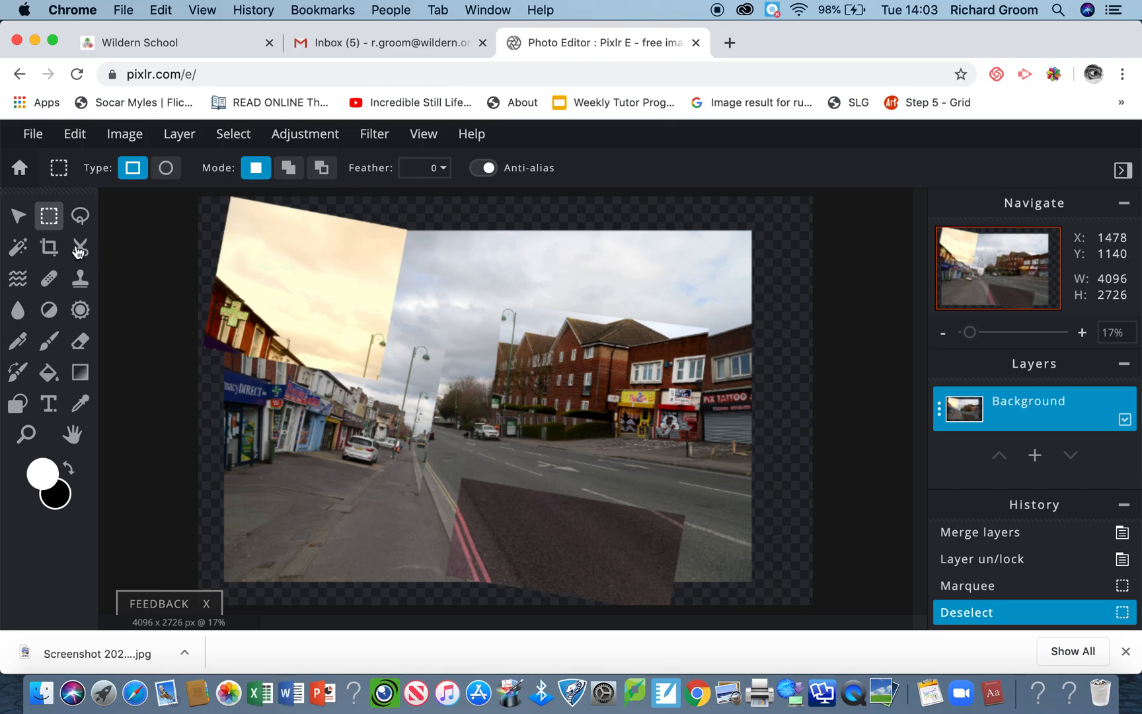
{"action": "left_click", "coordinate": [18, 216]}
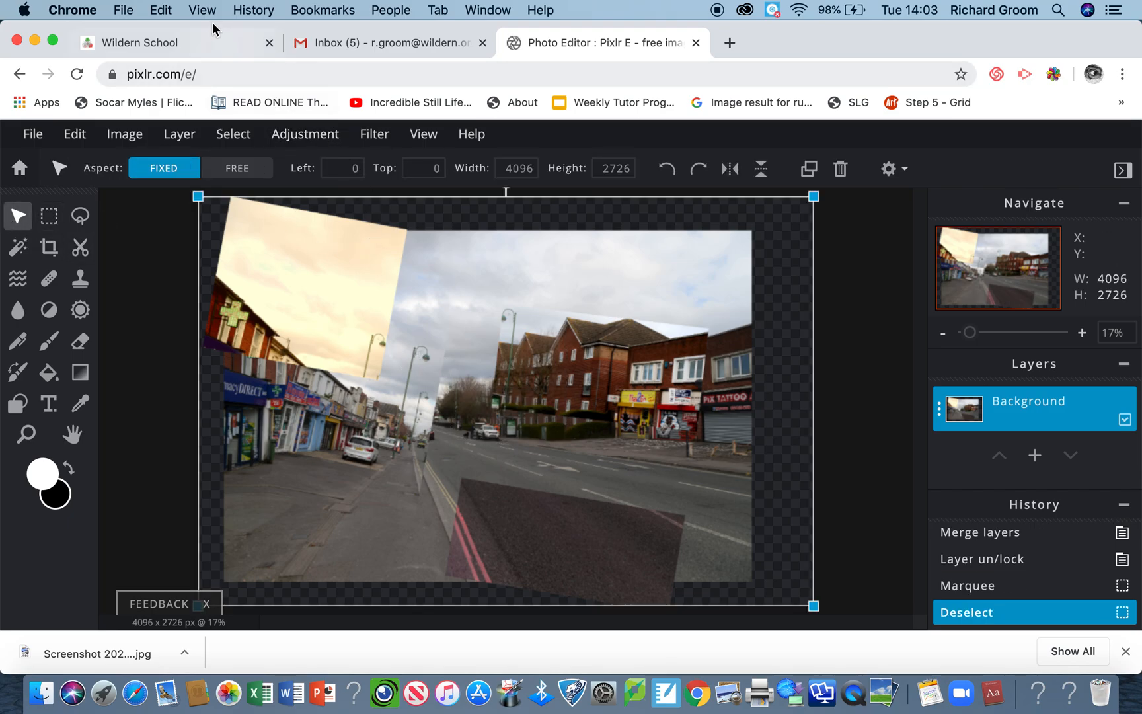
{"action": "left_click", "coordinate": [162, 10]}
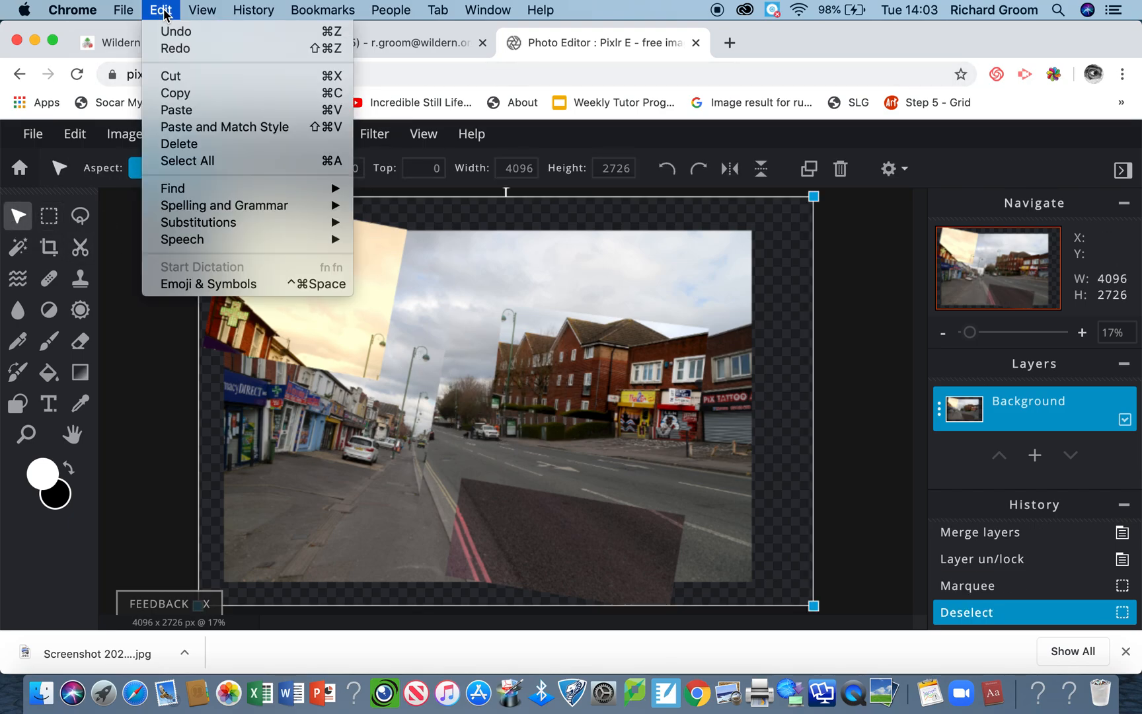
{"action": "left_click", "coordinate": [187, 111]}
- Enlarge the pasted building piece to about 916 × 1445 px and place it, tilted slightly clockwise, over the photo's upper middle
{"action": "left_click_drag", "start_coordinate": [500, 352], "coordinate": [485, 247]}
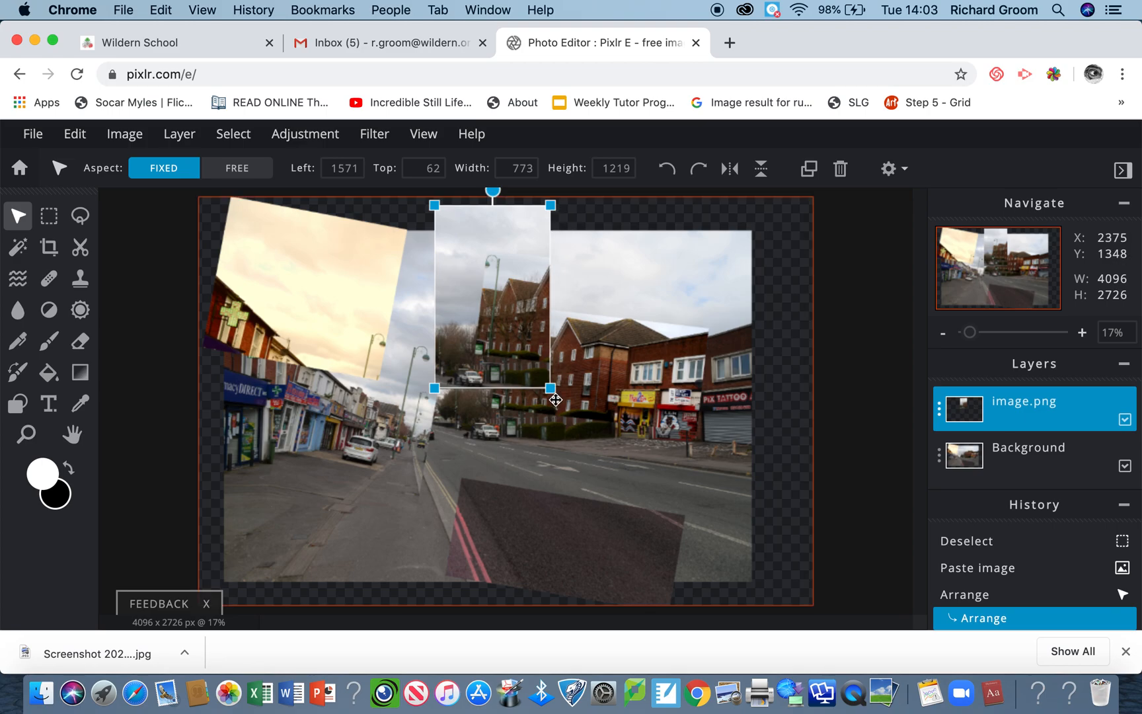
{"action": "left_click_drag", "start_coordinate": [552, 395], "coordinate": [591, 461]}
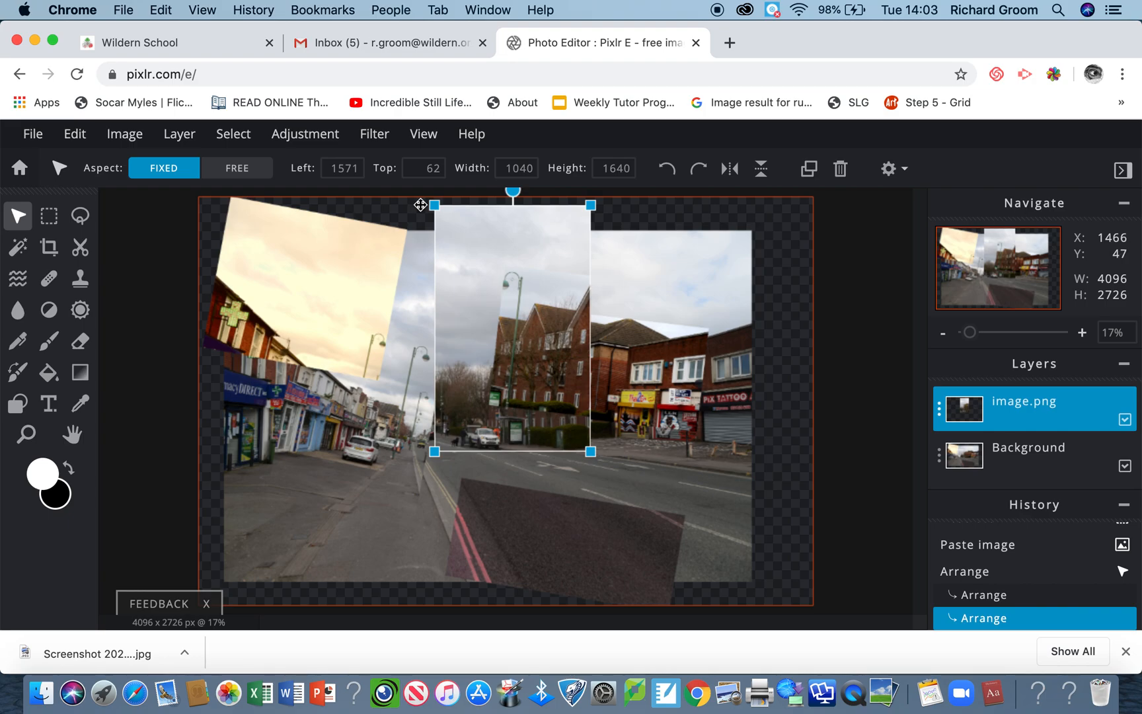
{"action": "left_click_drag", "start_coordinate": [433, 205], "coordinate": [453, 235]}
{"action": "left_click_drag", "start_coordinate": [522, 219], "coordinate": [558, 222]}
{"action": "left_click_drag", "start_coordinate": [535, 357], "coordinate": [516, 340]}
{"action": "mouse_move", "coordinate": [541, 210]}
{"action": "left_mouse_down"}
{"action": "mouse_move", "coordinate": [529, 226]}
{"action": "mouse_move", "coordinate": [528, 210]}
{"action": "left_mouse_up"}
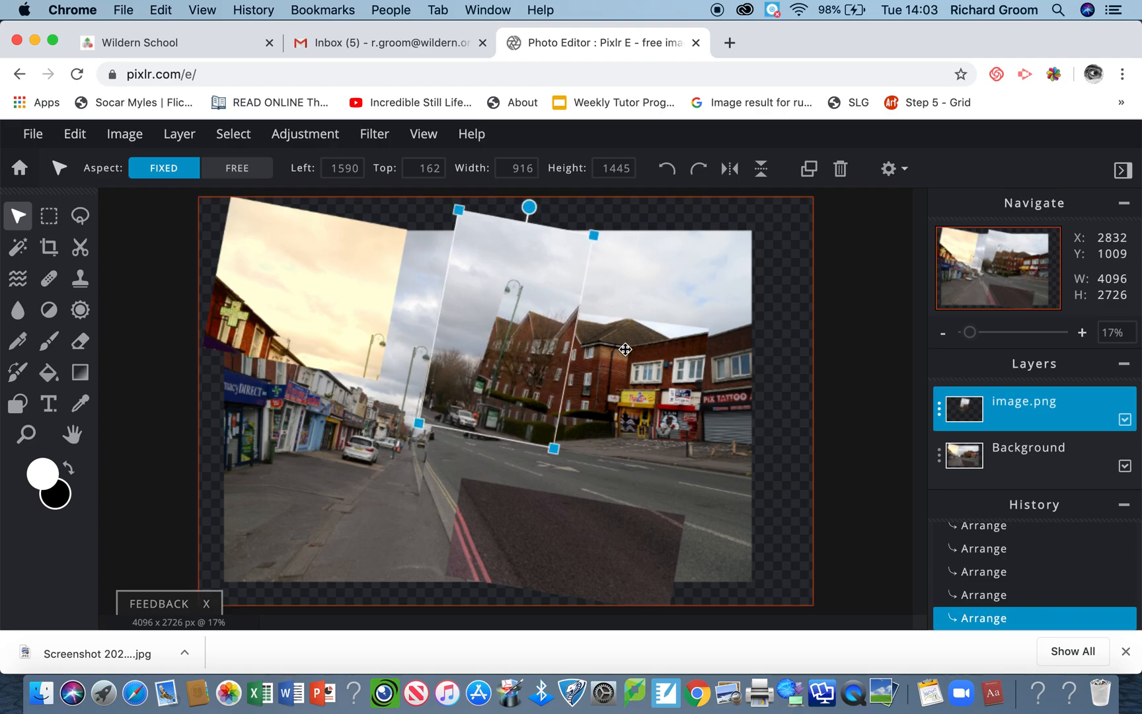
{"action": "key", "text": "super+z"}
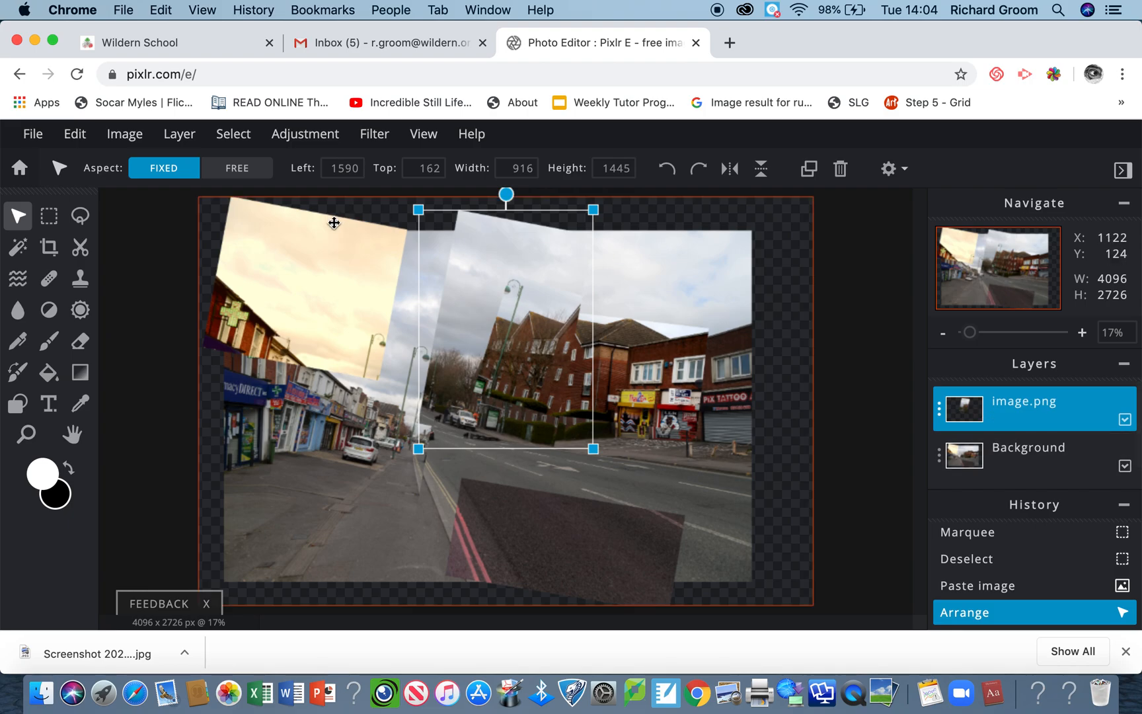
{"action": "left_click", "coordinate": [291, 135]}
{"action": "left_click", "coordinate": [328, 223]}
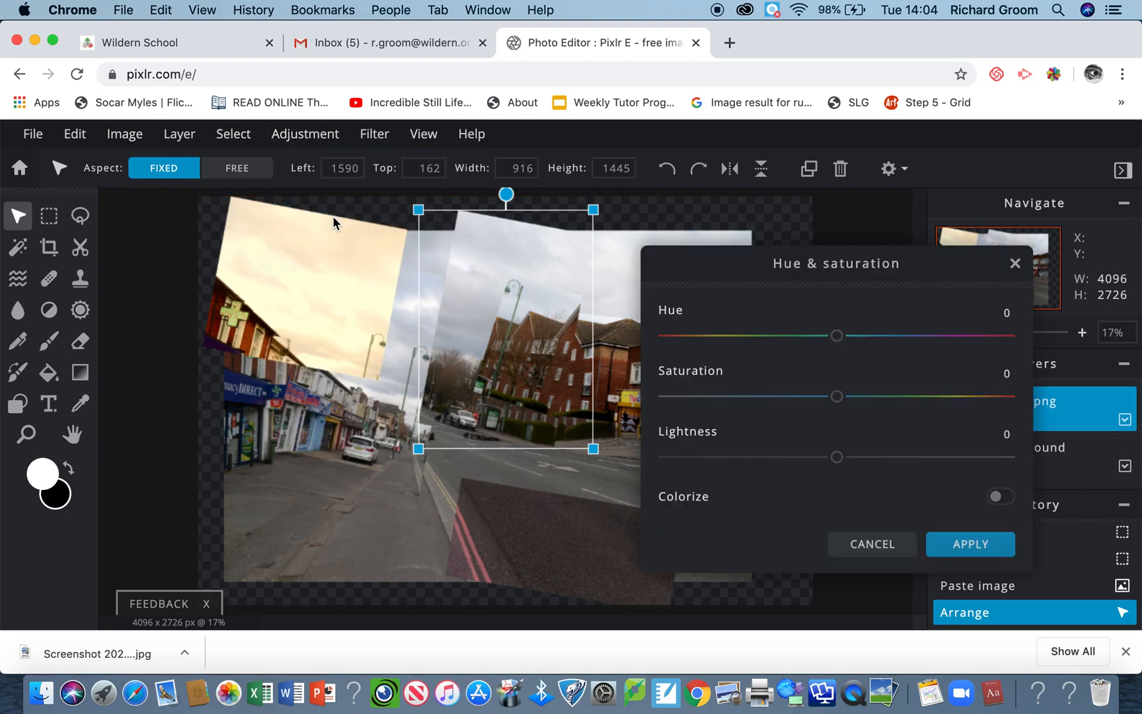
{"action": "left_click_drag", "start_coordinate": [837, 398], "coordinate": [609, 399]}
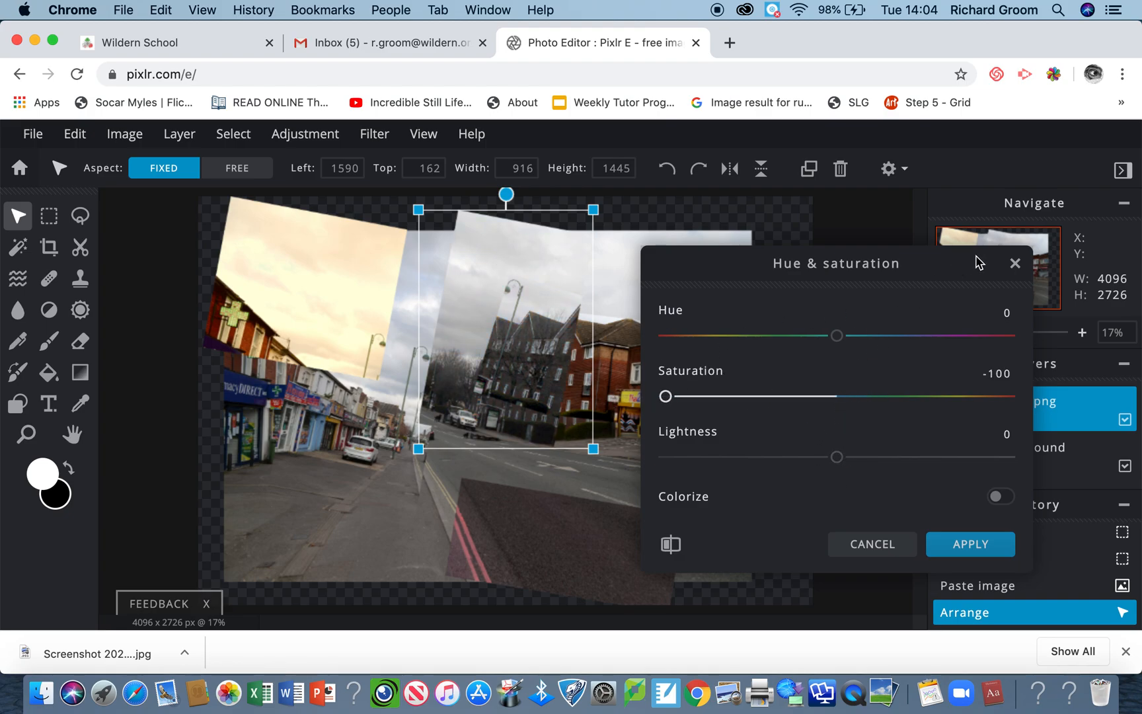
{"action": "left_click", "coordinate": [1015, 263]}
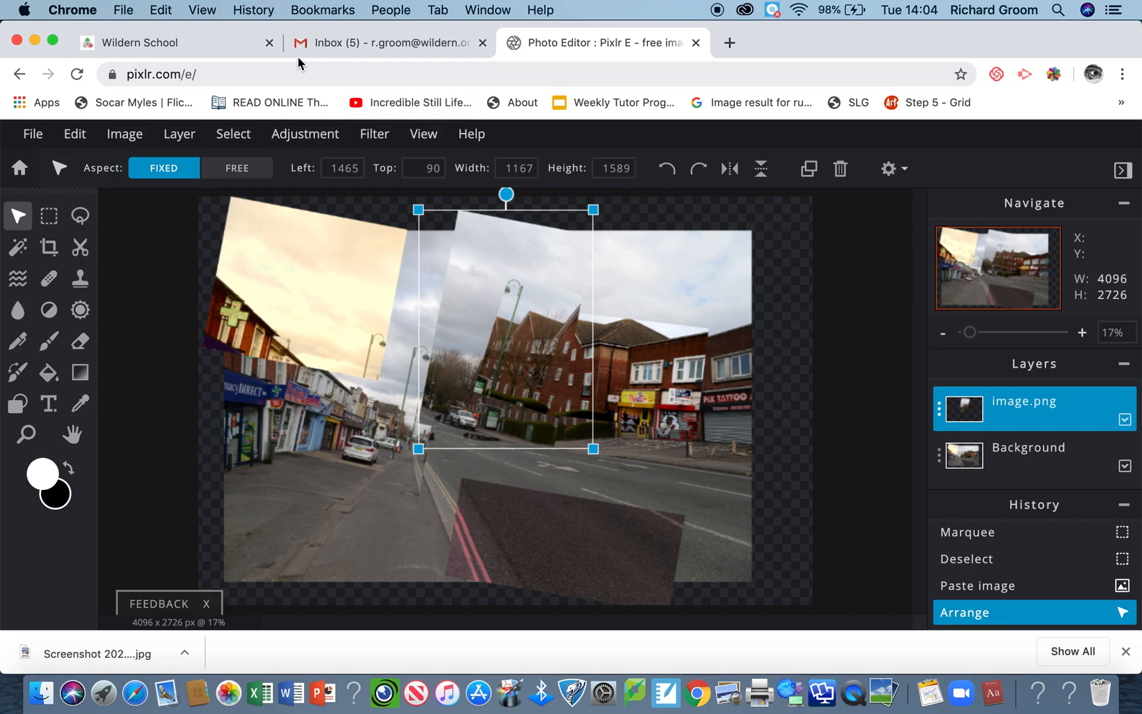
- Apply Brightness & contrast to the tilted building piece with contrast 48
{"action": "left_click", "coordinate": [289, 136]}
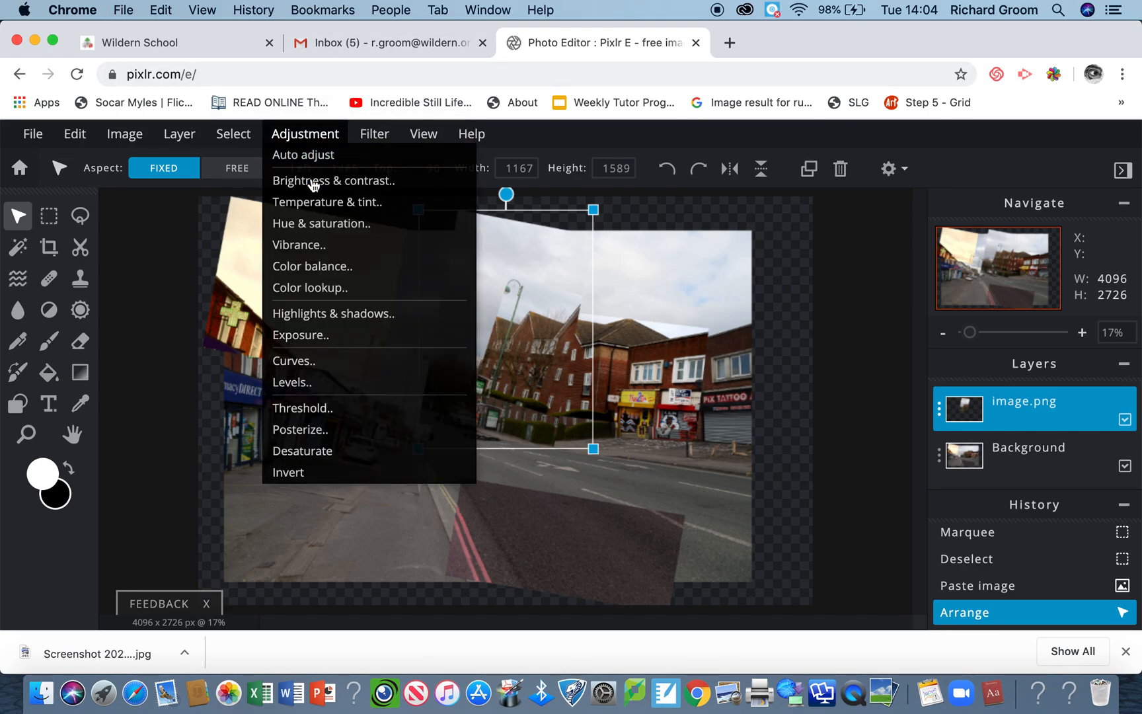
{"action": "left_click", "coordinate": [315, 183]}
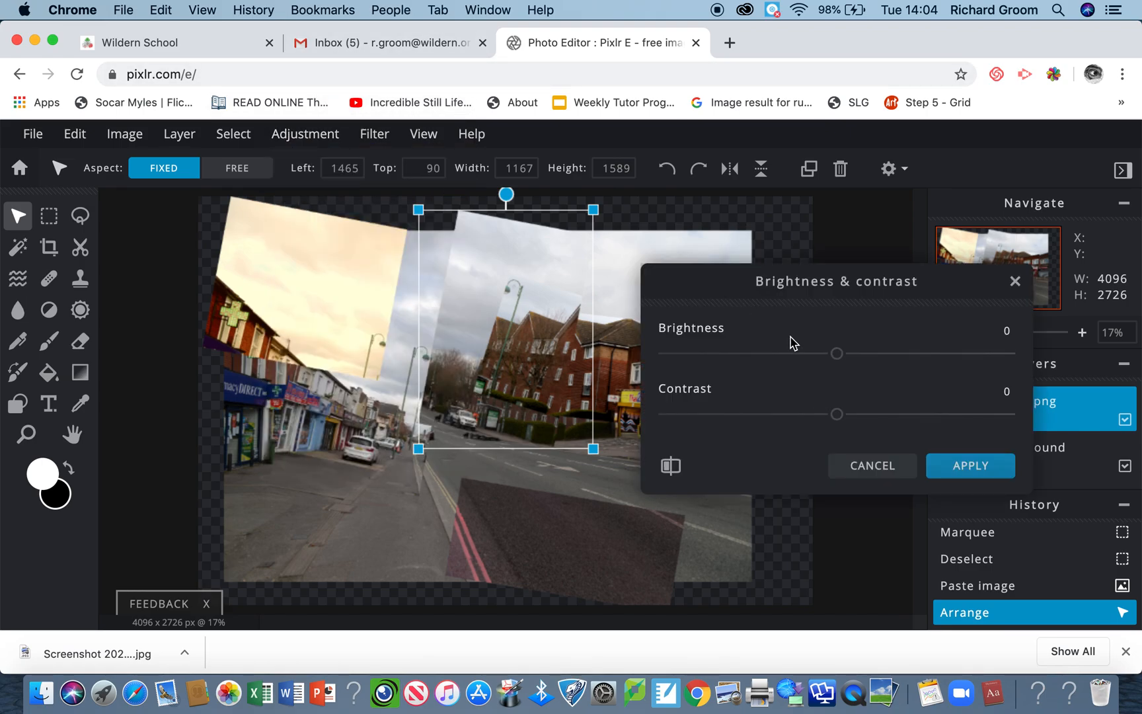
{"action": "left_click_drag", "start_coordinate": [838, 417], "coordinate": [915, 418]}
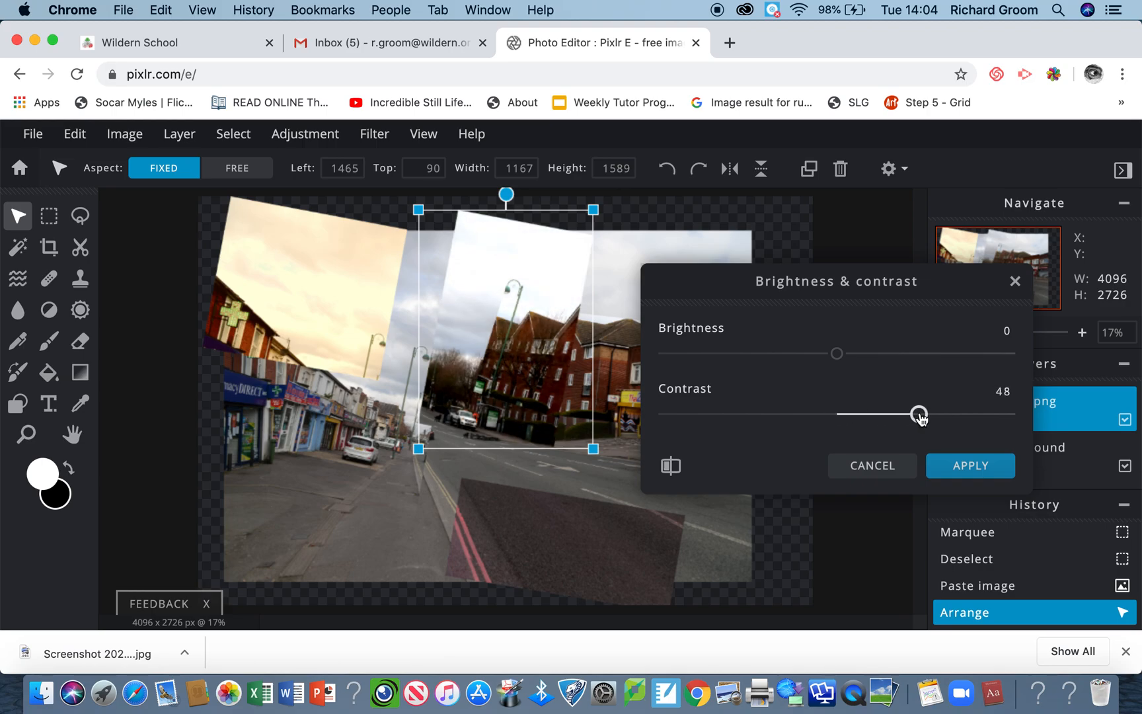
{"action": "left_click", "coordinate": [977, 468]}
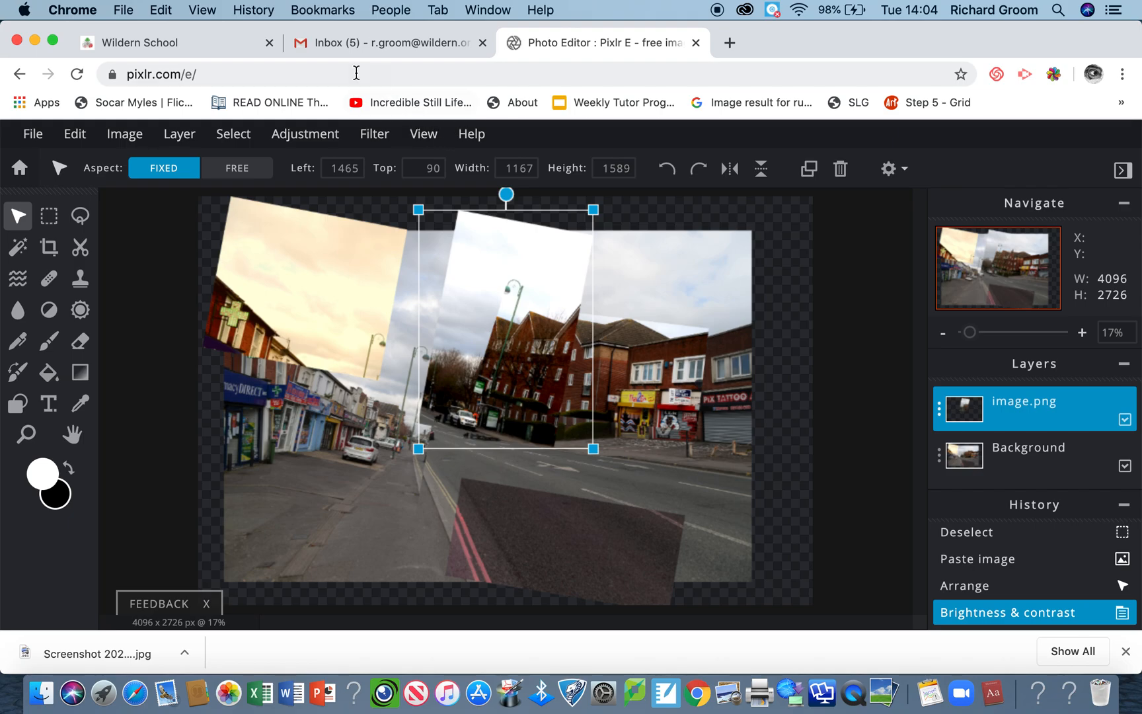
- Turn the tilted building piece black and white by applying Hue & saturation with saturation -100
{"action": "left_click", "coordinate": [306, 133]}
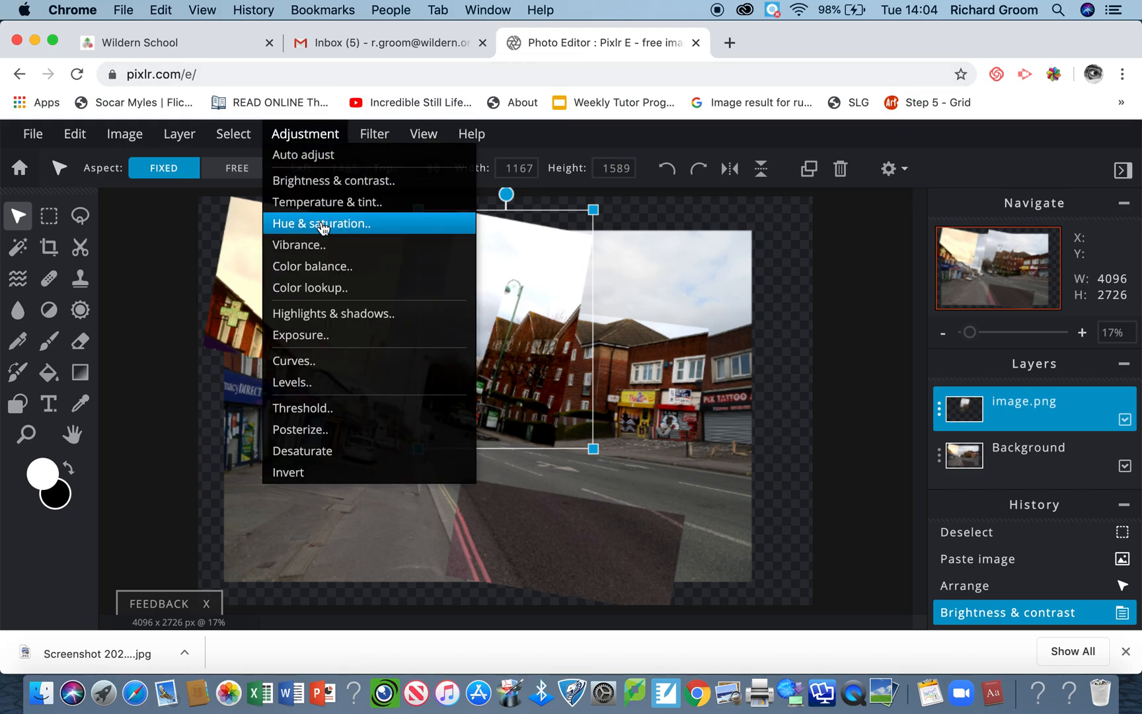
{"action": "left_click", "coordinate": [322, 227]}
{"action": "left_click_drag", "start_coordinate": [838, 399], "coordinate": [633, 392]}
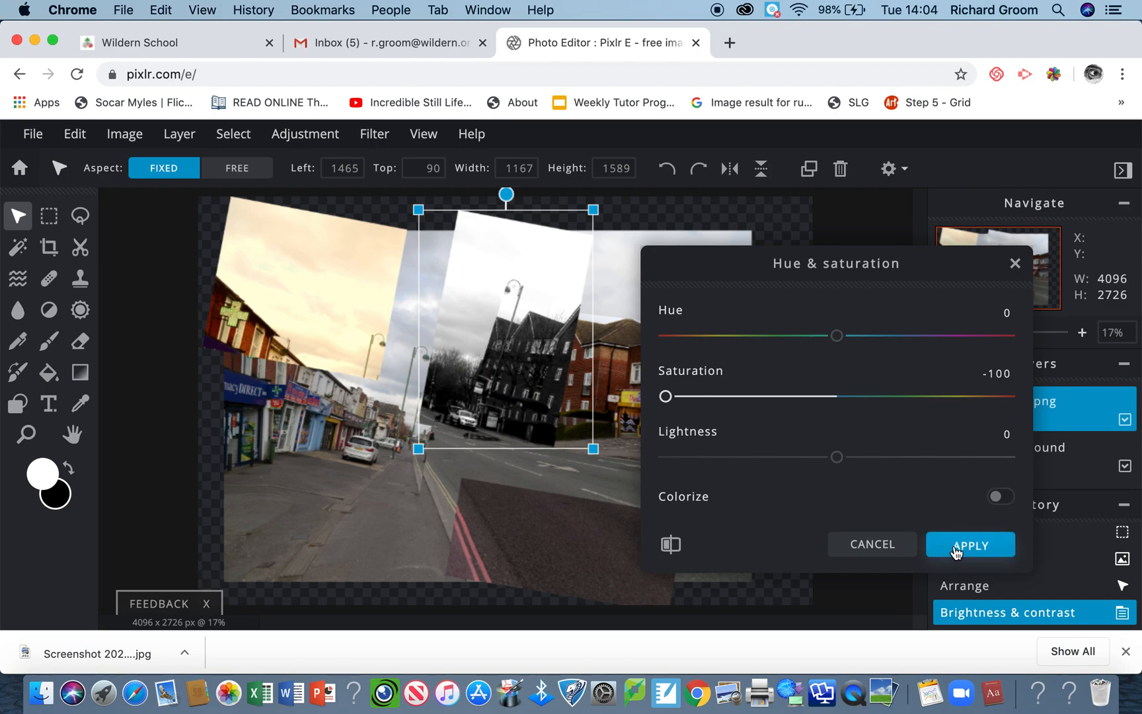
{"action": "left_click", "coordinate": [956, 551]}
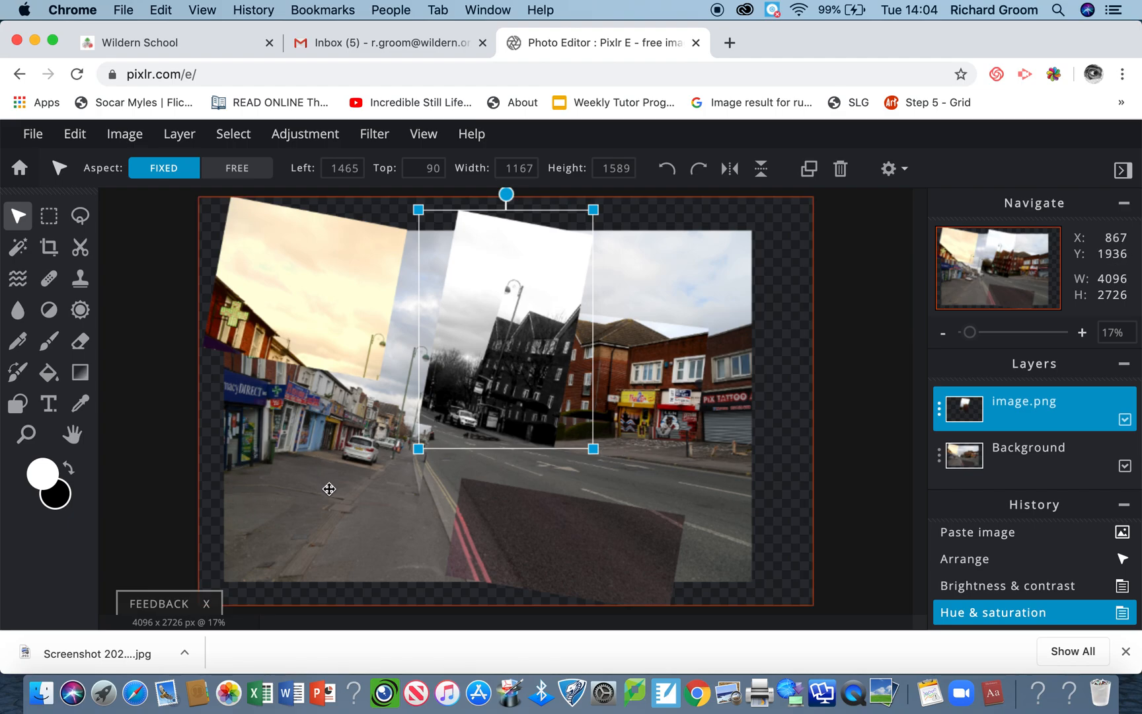
- Clear a pavement area of about 1022 × 553 px from the photo's lower-left corner on the Background layer
{"action": "left_click", "coordinate": [357, 478]}
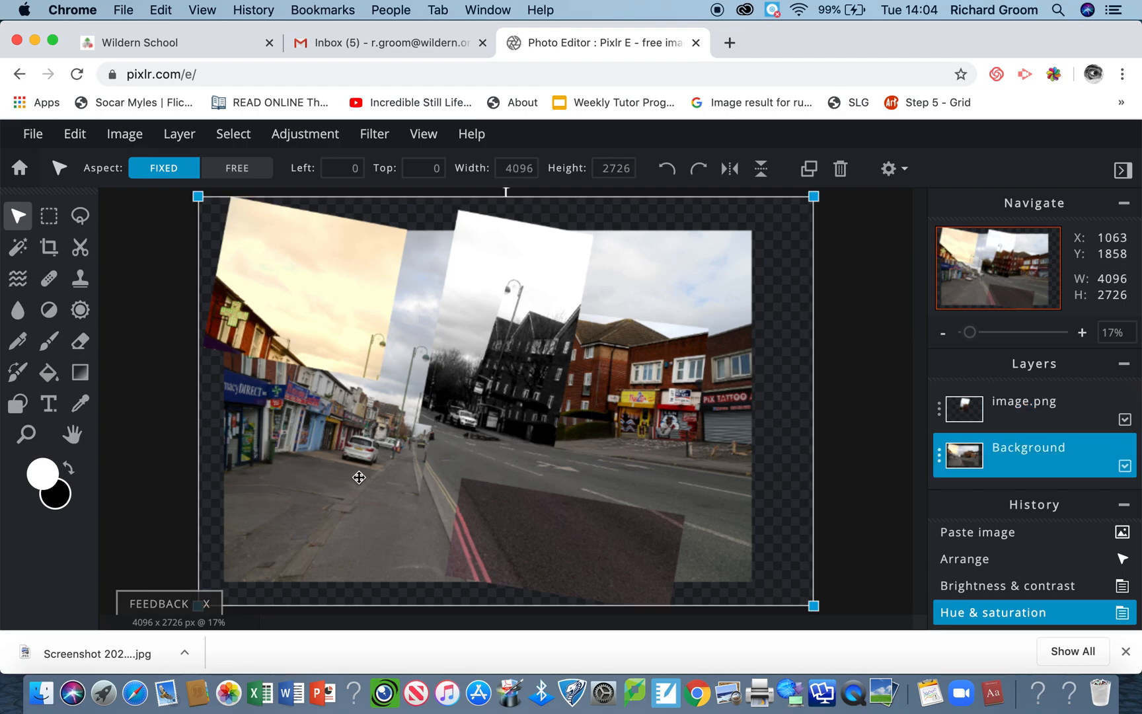
{"action": "left_click", "coordinate": [51, 218]}
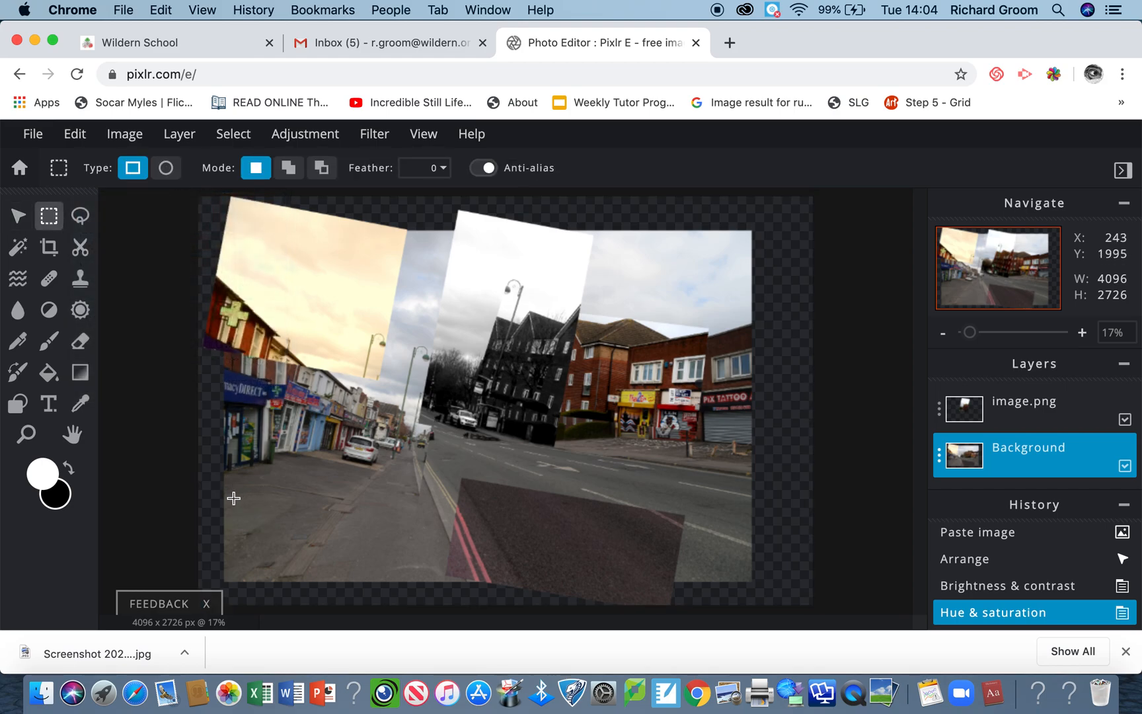
{"action": "left_click_drag", "start_coordinate": [225, 501], "coordinate": [378, 583]}
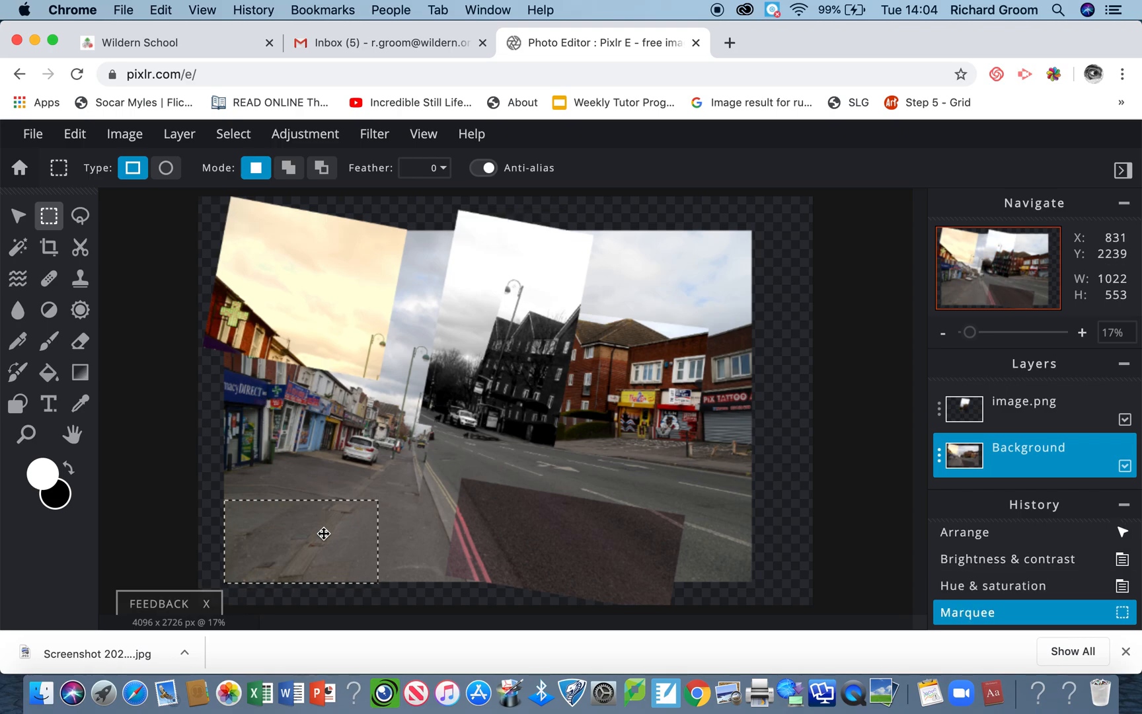
{"action": "key", "text": "Delete"}
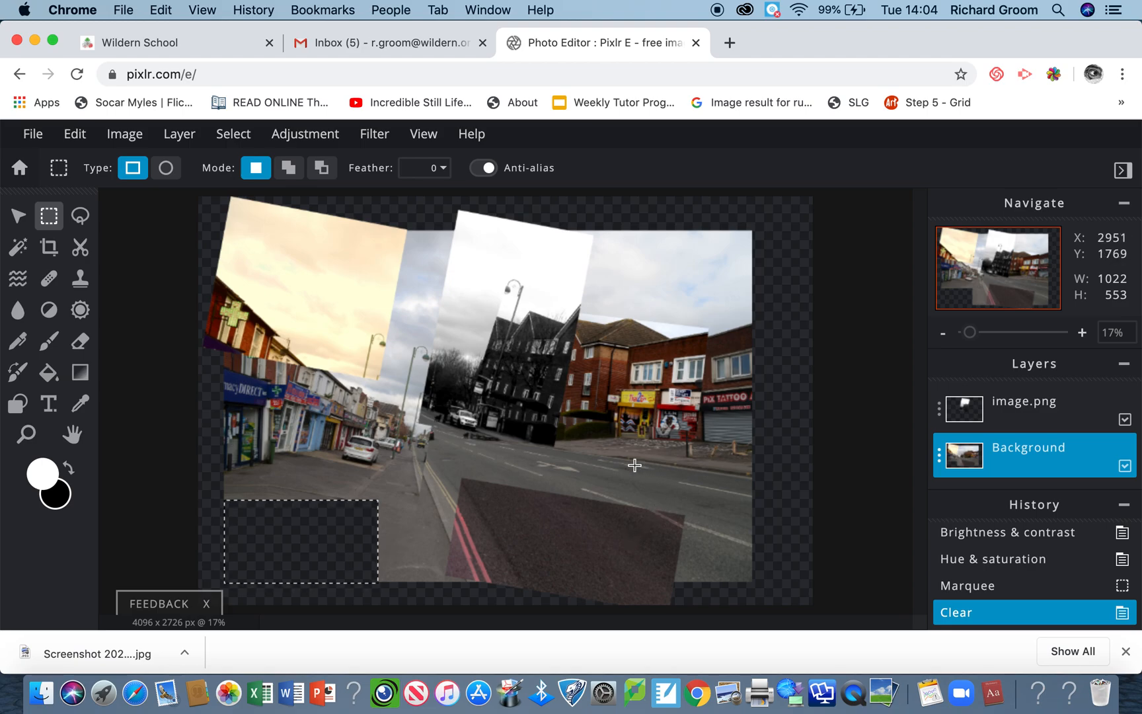
- Clear an area of about 547 × 833 px from the photo's upper-right corner and remove the selection
{"action": "left_click_drag", "start_coordinate": [676, 232], "coordinate": [757, 356]}
{"action": "key", "text": "Delete"}
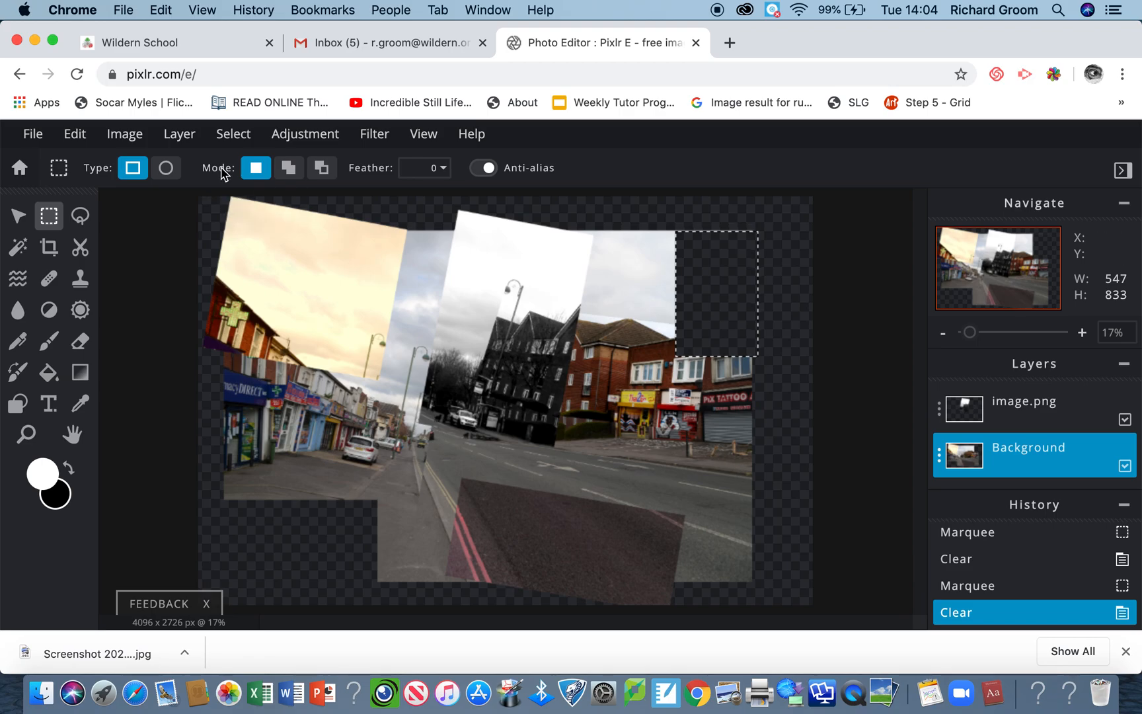
{"action": "left_click", "coordinate": [18, 215]}
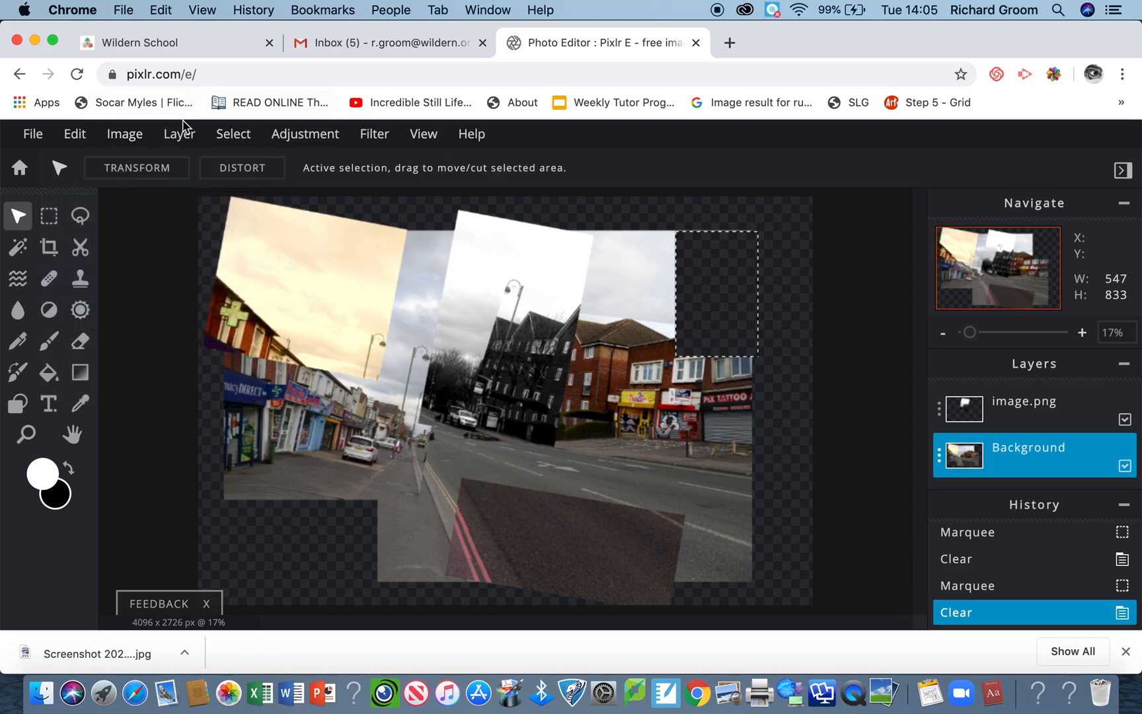
{"action": "left_click", "coordinate": [236, 137]}
{"action": "left_click", "coordinate": [239, 197]}
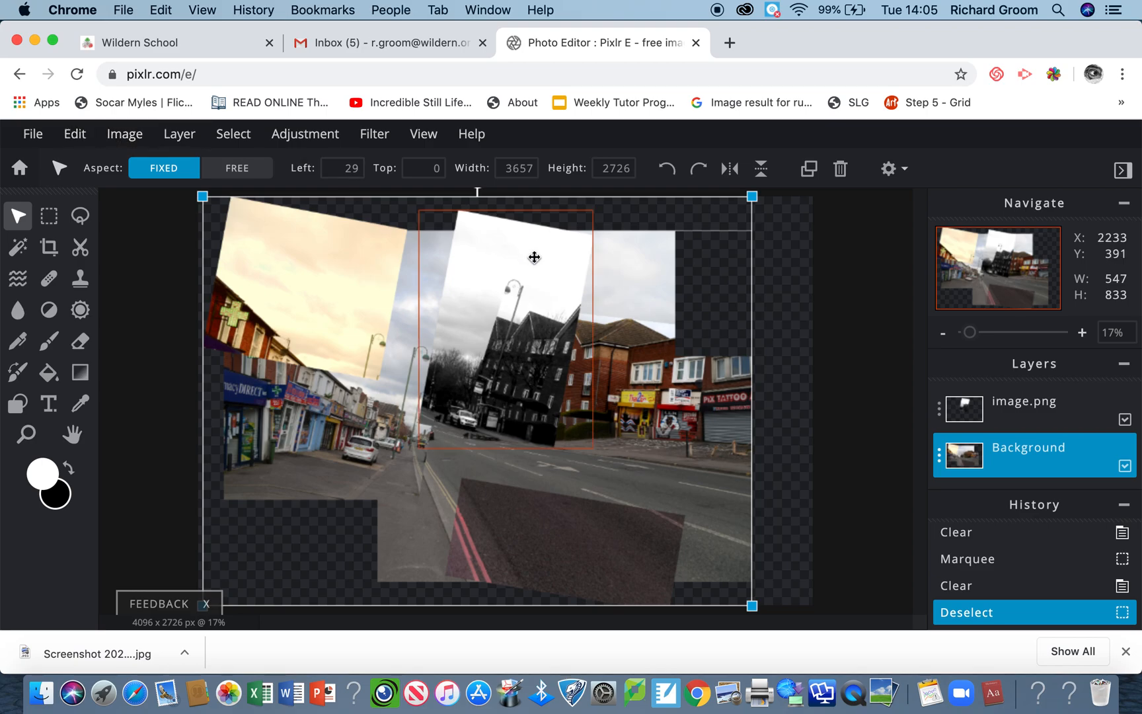
- Merge the black-and-white building piece and the cut-out Background into a single layer
{"action": "left_click", "coordinate": [179, 138]}
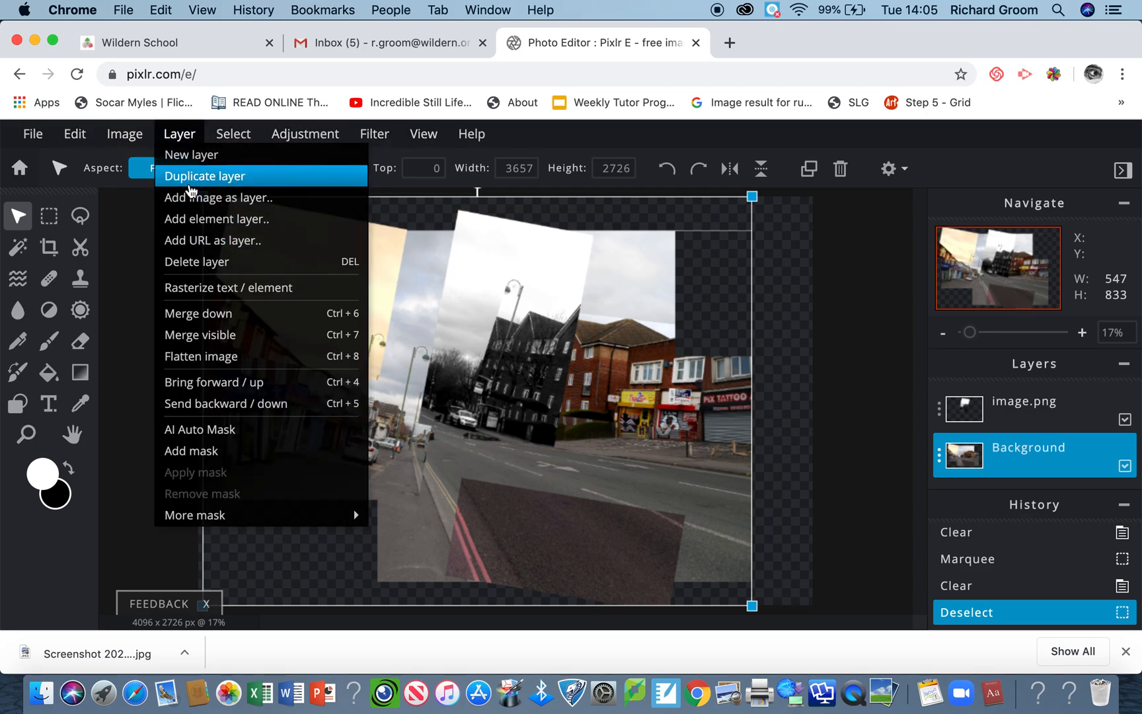
{"action": "left_click", "coordinate": [214, 337]}
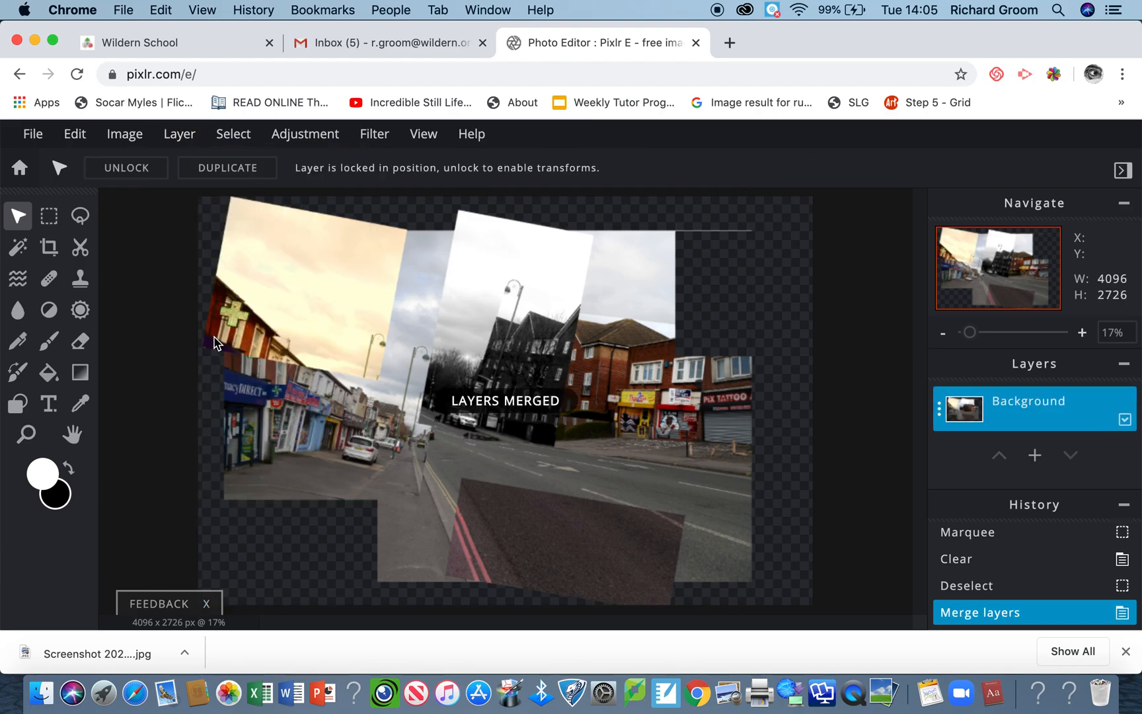
- Save the collage as a JPG named DSC_0248 at high (90%) quality, 4096 × 2726 px, and download it
{"action": "left_click", "coordinate": [40, 142]}
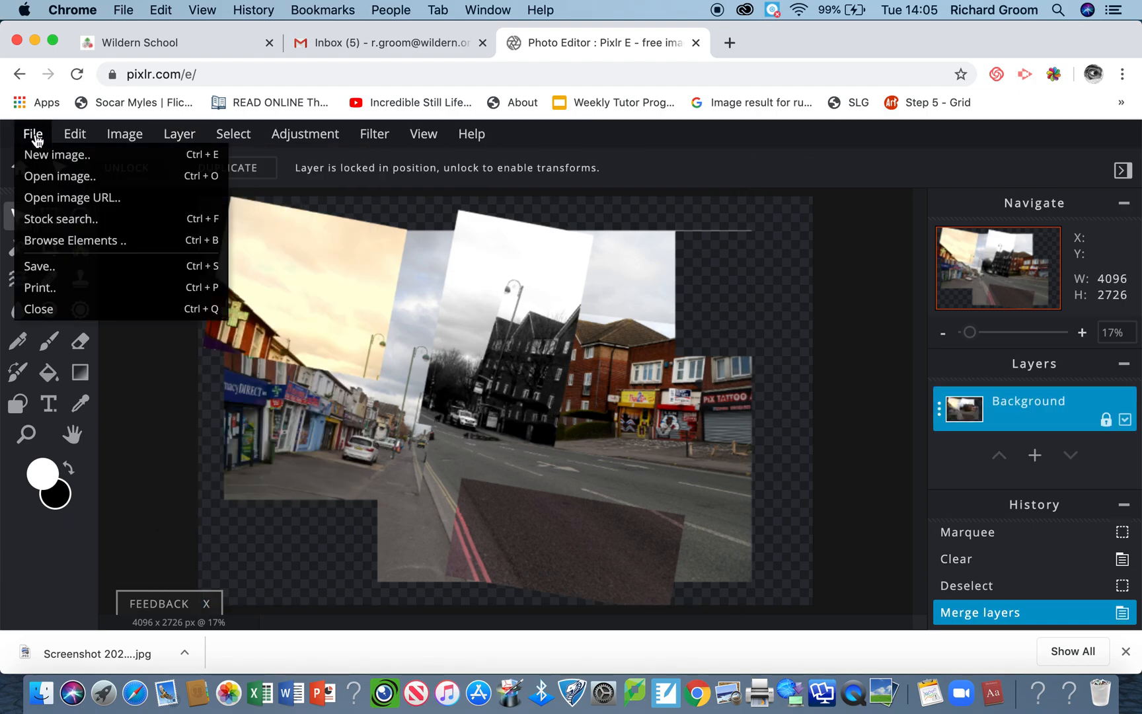
{"action": "left_click", "coordinate": [65, 271]}
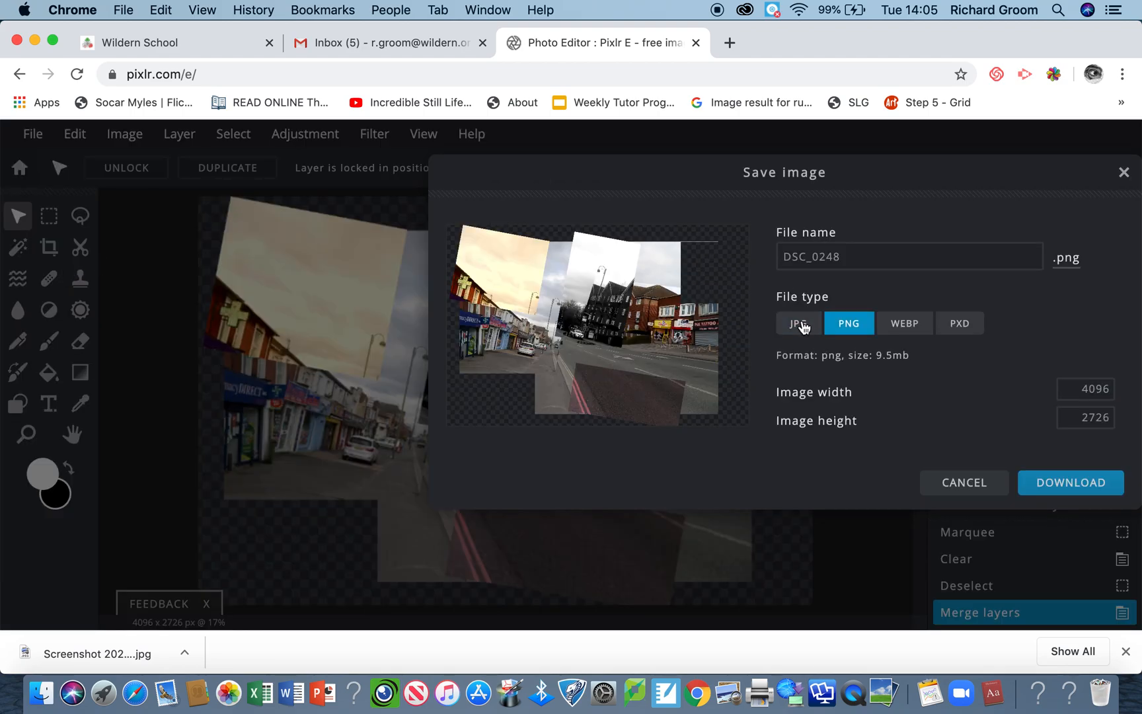
{"action": "left_click", "coordinate": [798, 324]}
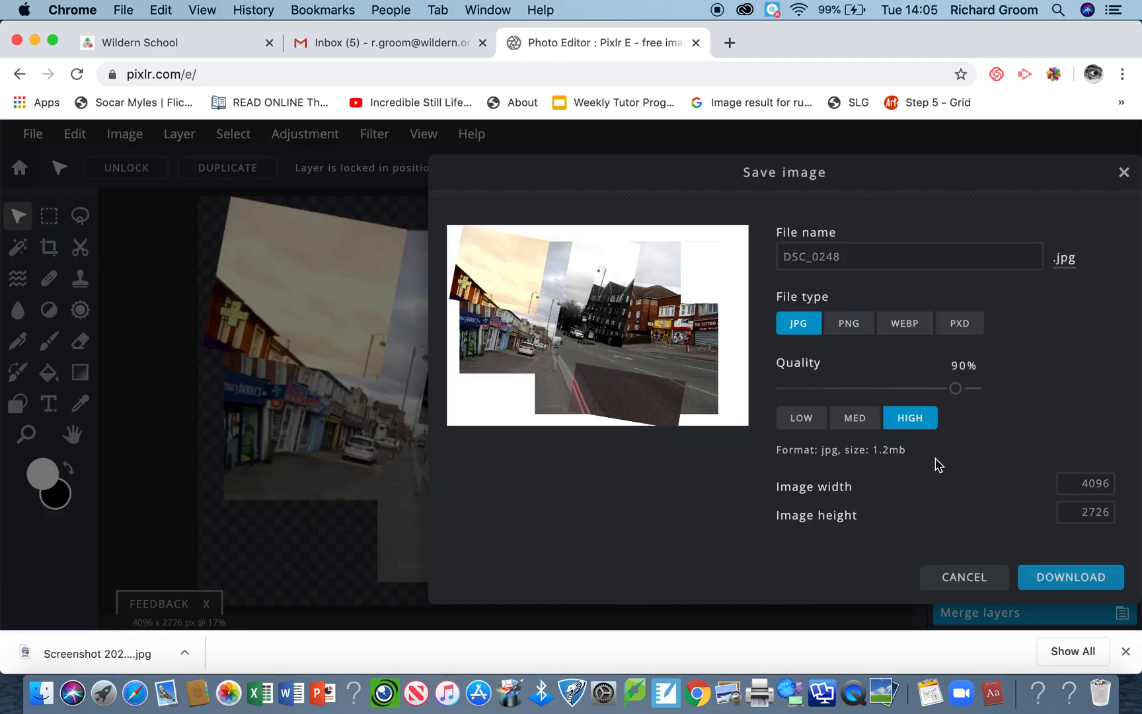
{"action": "left_click", "coordinate": [1053, 579]}
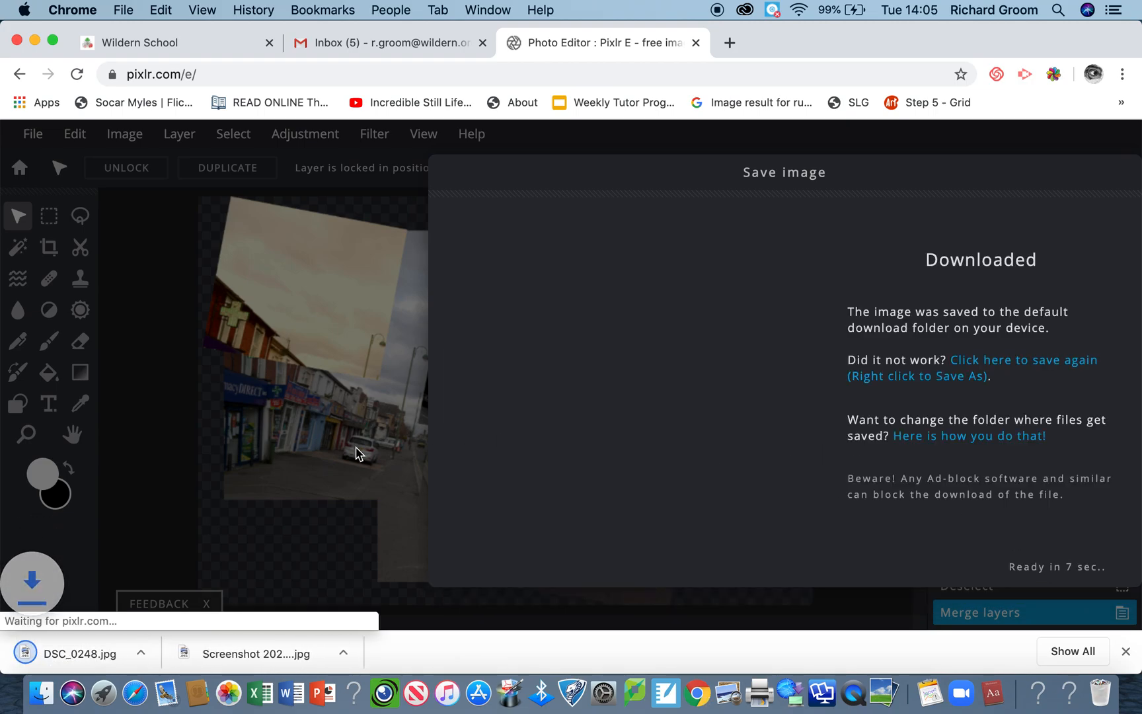
- Put the downloaded DSC_0248.jpg on the desktop and open it in Preview, moving its window clear of the desktop files
{"action": "left_click_drag", "start_coordinate": [23, 35], "coordinate": [339, 9]}
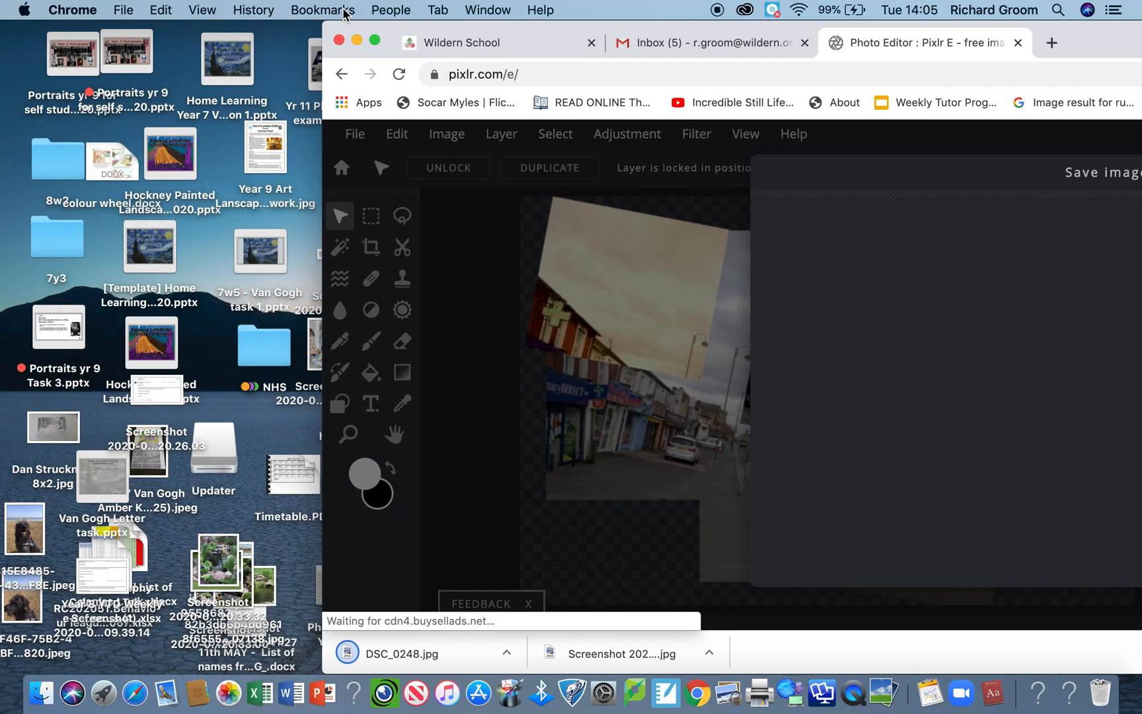
{"action": "left_click_drag", "start_coordinate": [374, 658], "coordinate": [261, 429]}
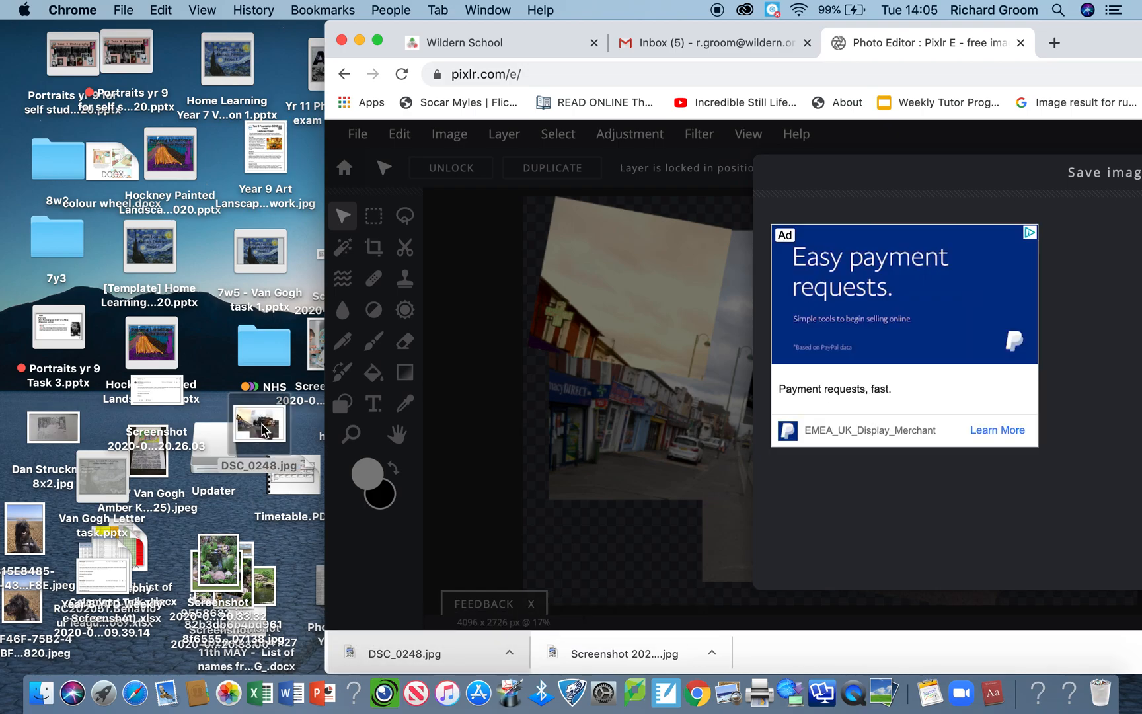
{"action": "double_click", "coordinate": [262, 430]}
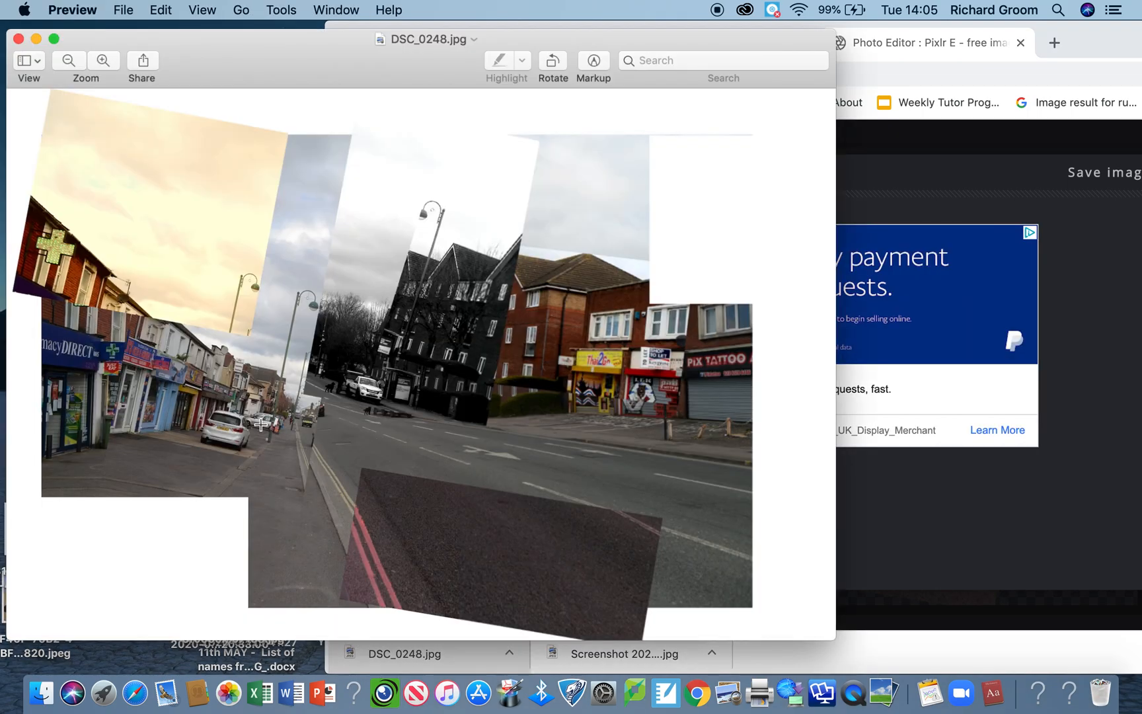
{"action": "left_click_drag", "start_coordinate": [264, 46], "coordinate": [507, 50]}
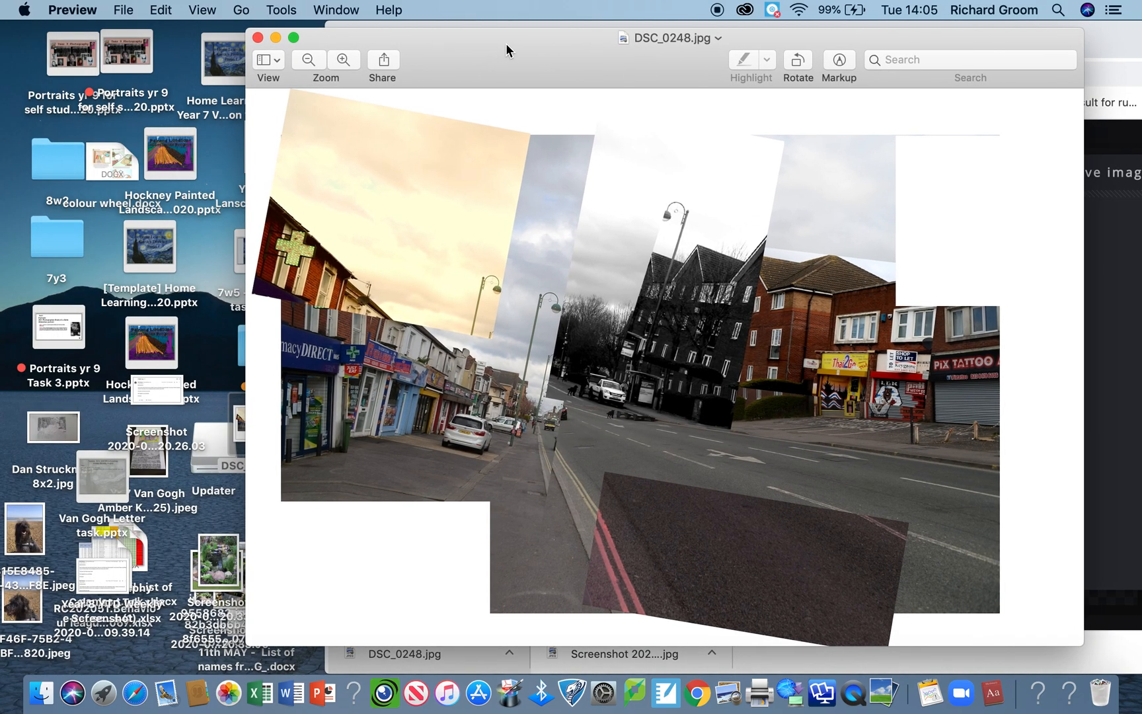
{"action": "left_click_drag", "start_coordinate": [506, 43], "coordinate": [487, 45]}
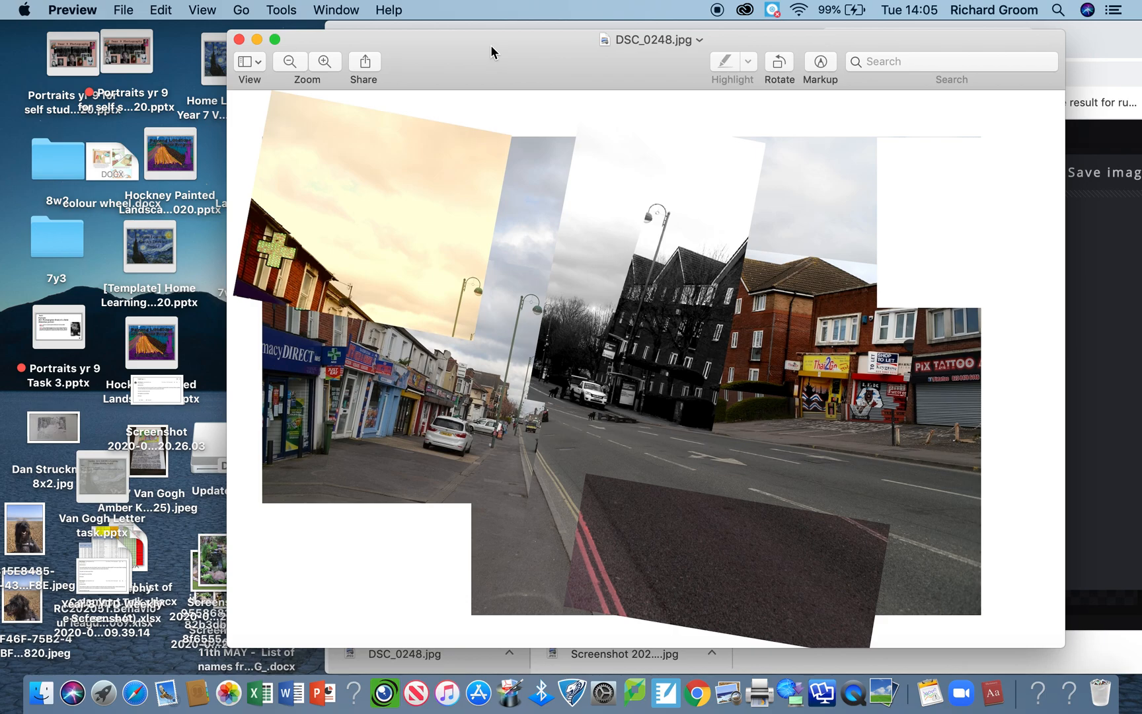
{"action": "left_click_drag", "start_coordinate": [490, 45], "coordinate": [503, 41]}
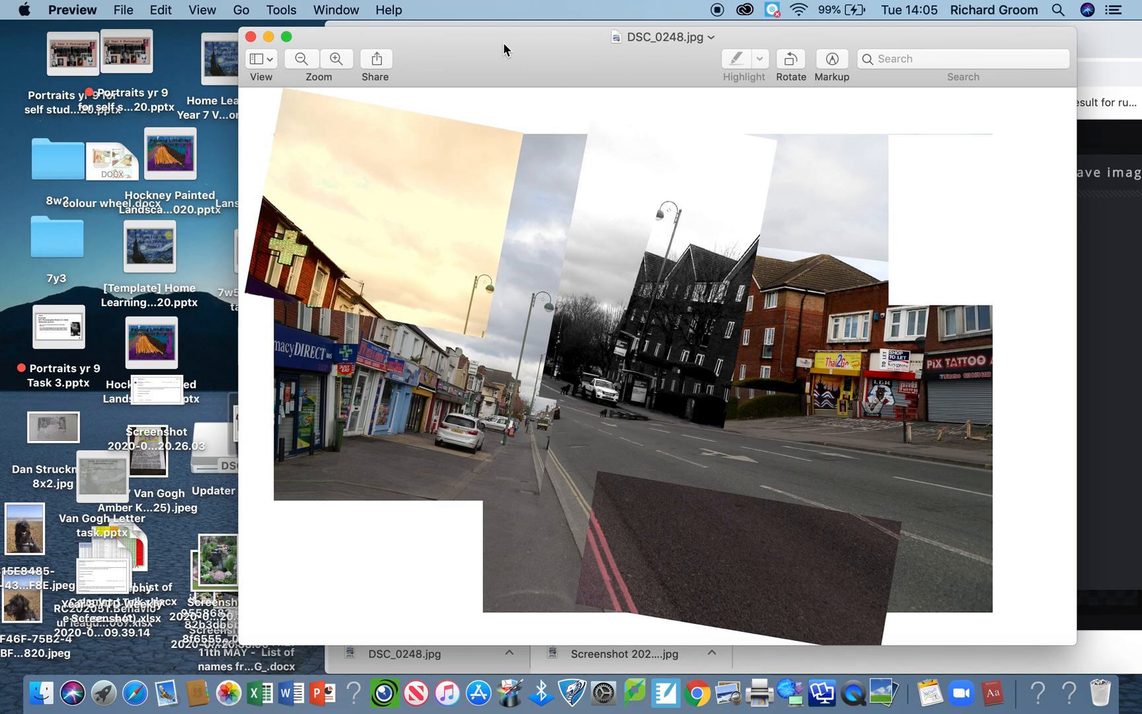